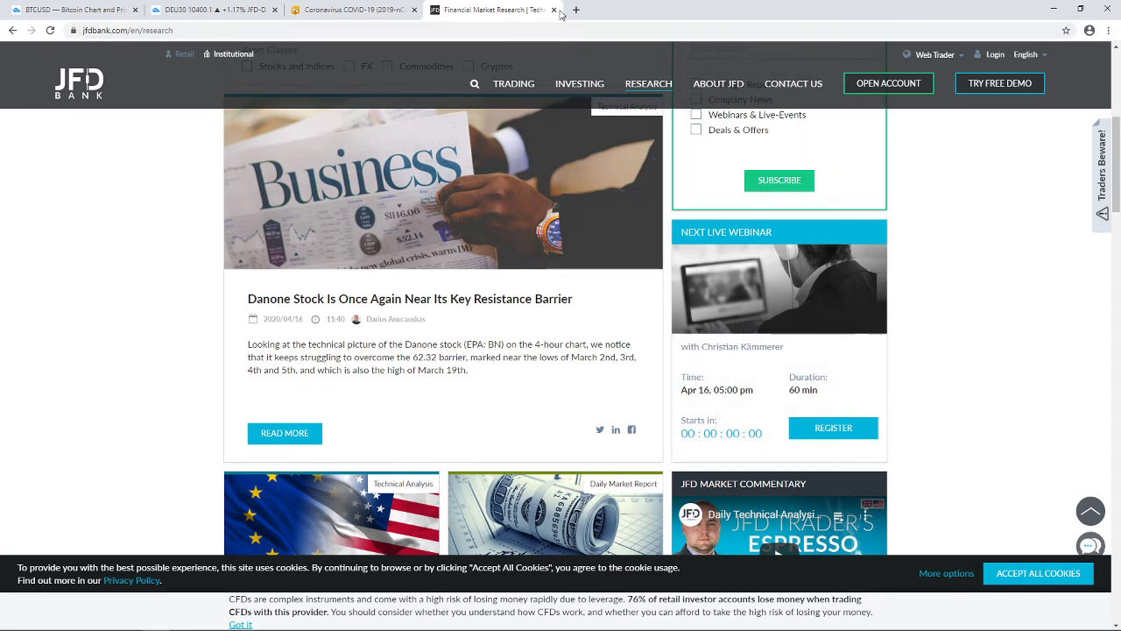
Step: Close the JFD Bank research page and reload the Johns Hopkins COVID-19 dashboard
{"action": "key", "text": "ctrl+w"}
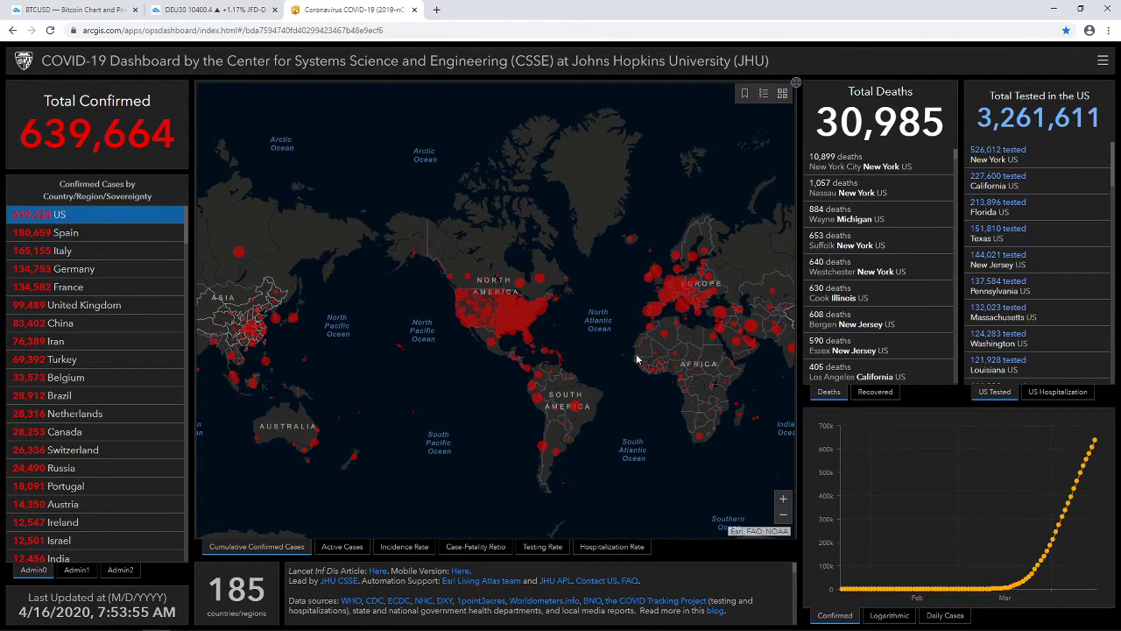
{"action": "left_click_drag", "start_coordinate": [637, 357], "coordinate": [515, 367]}
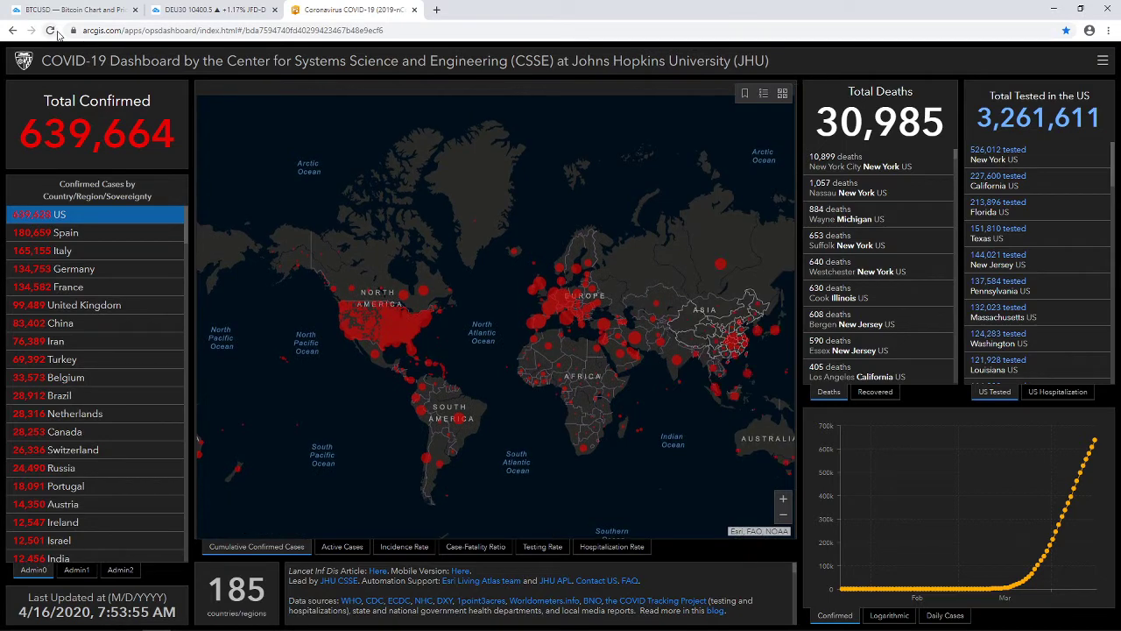
{"action": "left_click", "coordinate": [55, 31]}
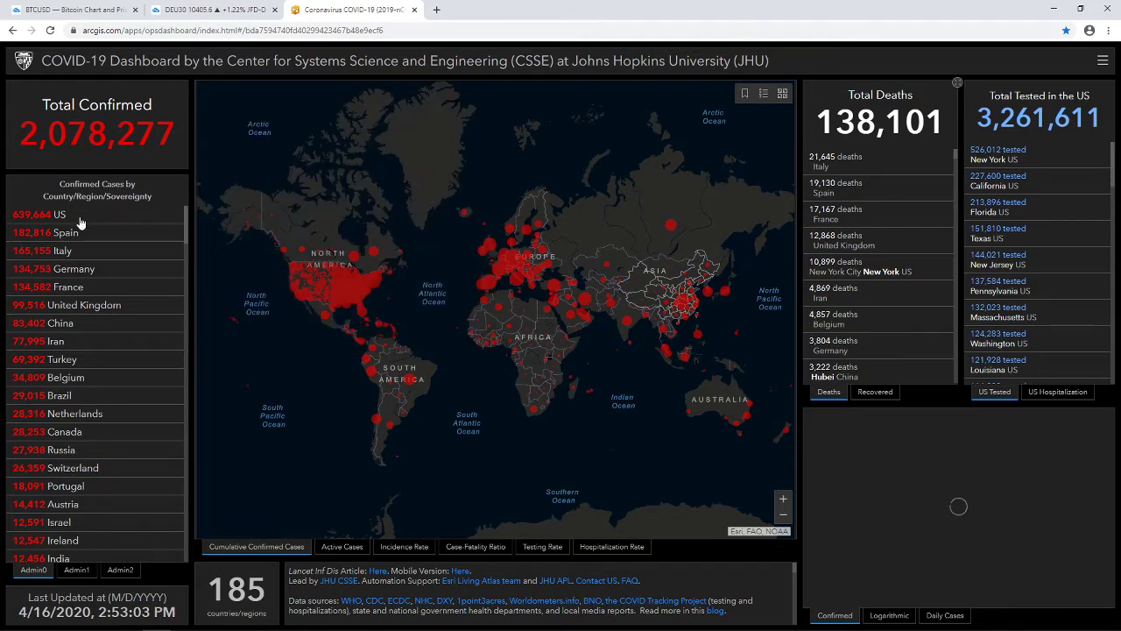
Step: Filter the COVID-19 dashboard to the US and examine the case map across the Americas, Europe and Africa
{"action": "left_click", "coordinate": [259, 323]}
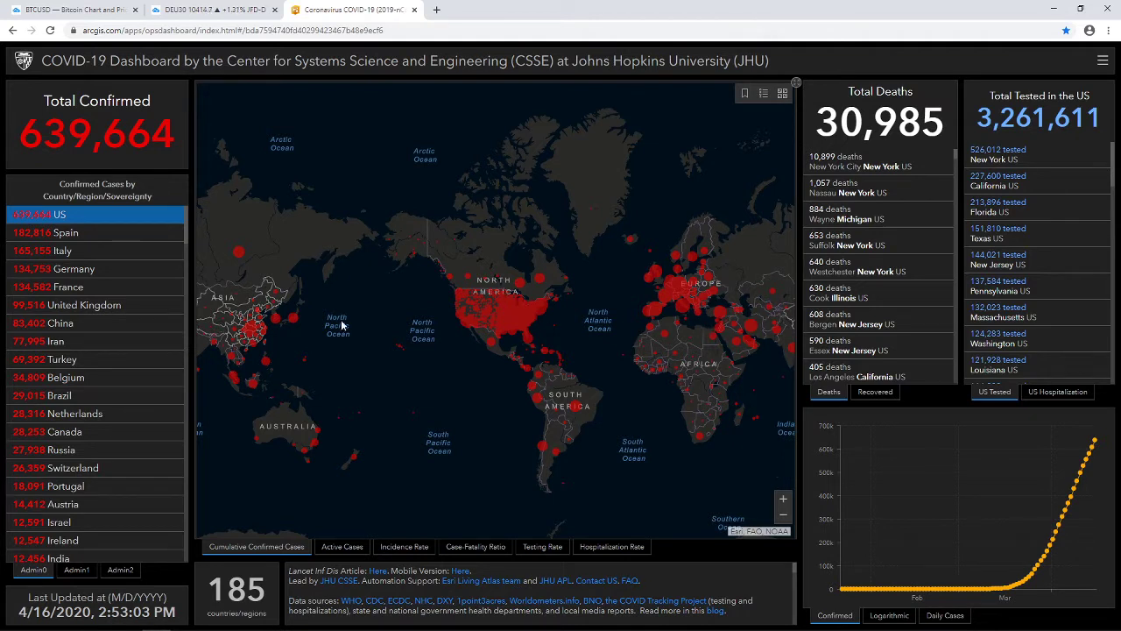
{"action": "left_click_drag", "start_coordinate": [623, 404], "coordinate": [531, 400]}
{"action": "scroll", "coordinate": [529, 388], "scroll_direction": "up", "scroll_amount": 1}
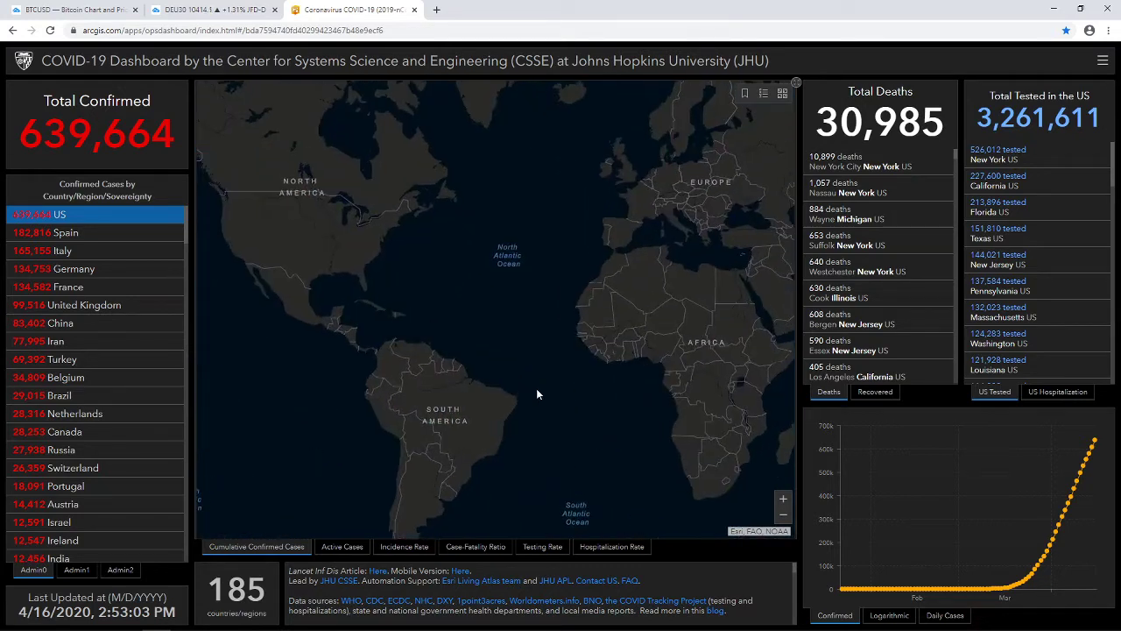
{"action": "left_click_drag", "start_coordinate": [554, 416], "coordinate": [546, 431]}
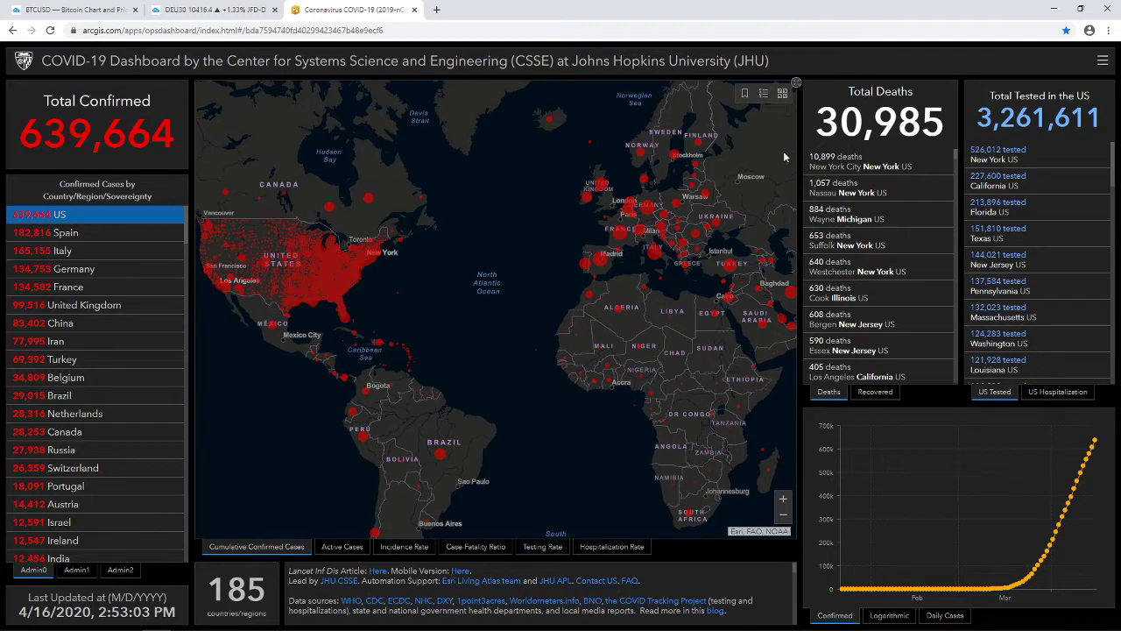
Step: Switch to the DEU30 daily chart in TradingView and examine the resistance level near the latest candles
{"action": "left_click", "coordinate": [194, 8]}
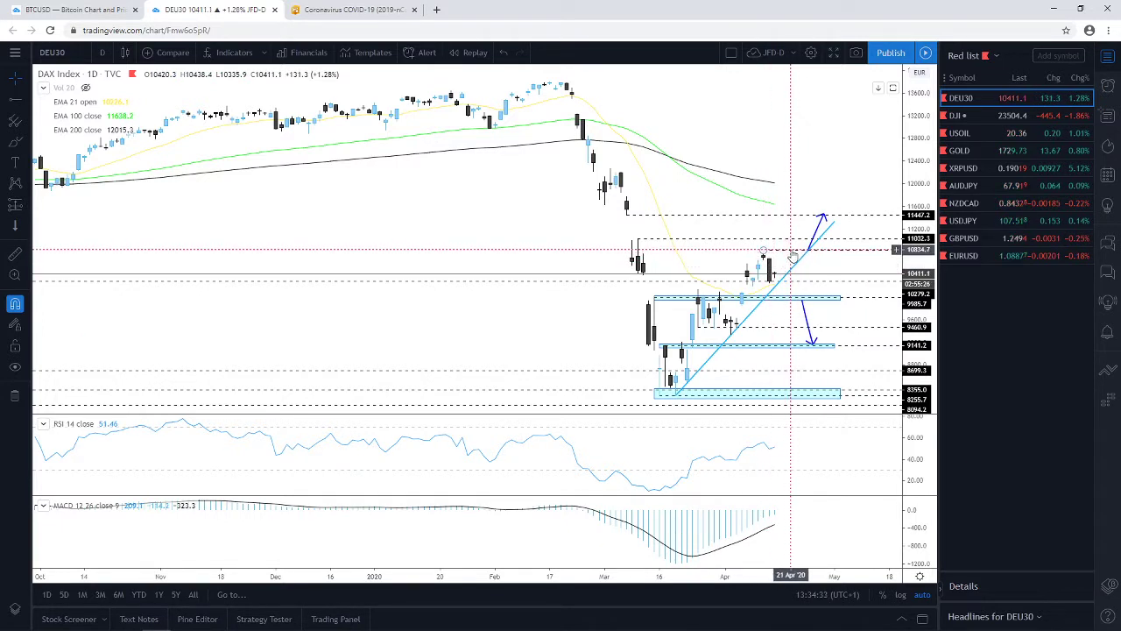
{"action": "left_click", "coordinate": [808, 253]}
{"action": "left_click", "coordinate": [786, 255]}
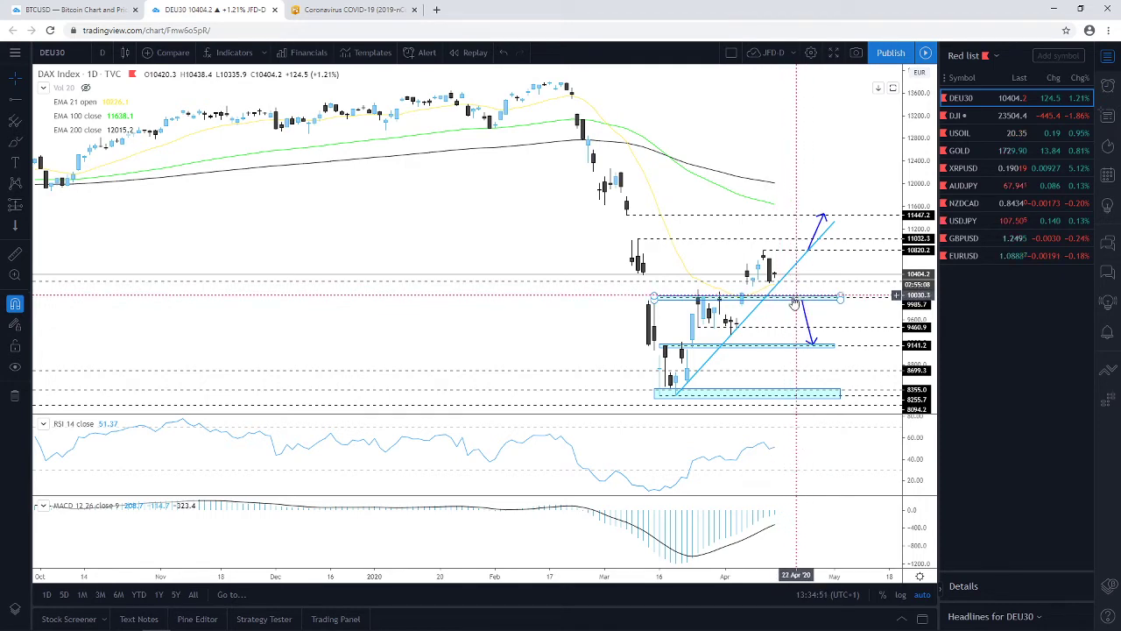
Step: Open the DJI chart and shorten the rising trend line so its upper end falls on 29 Apr 2020
{"action": "left_click", "coordinate": [979, 118]}
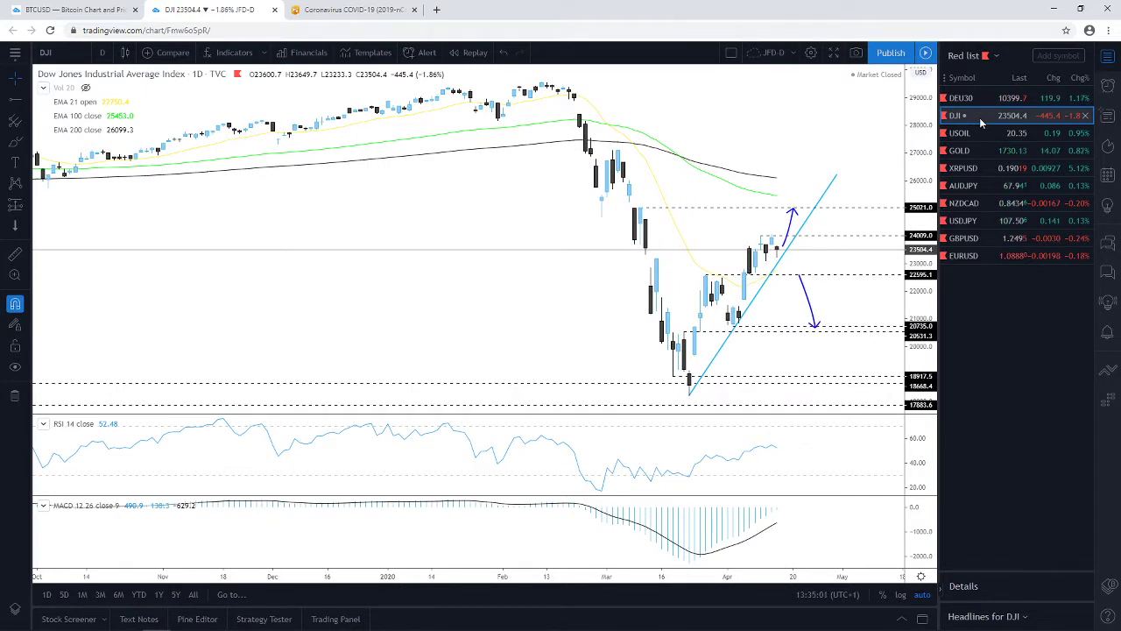
{"action": "left_click", "coordinate": [837, 176]}
{"action": "left_click_drag", "start_coordinate": [838, 176], "coordinate": [831, 189]}
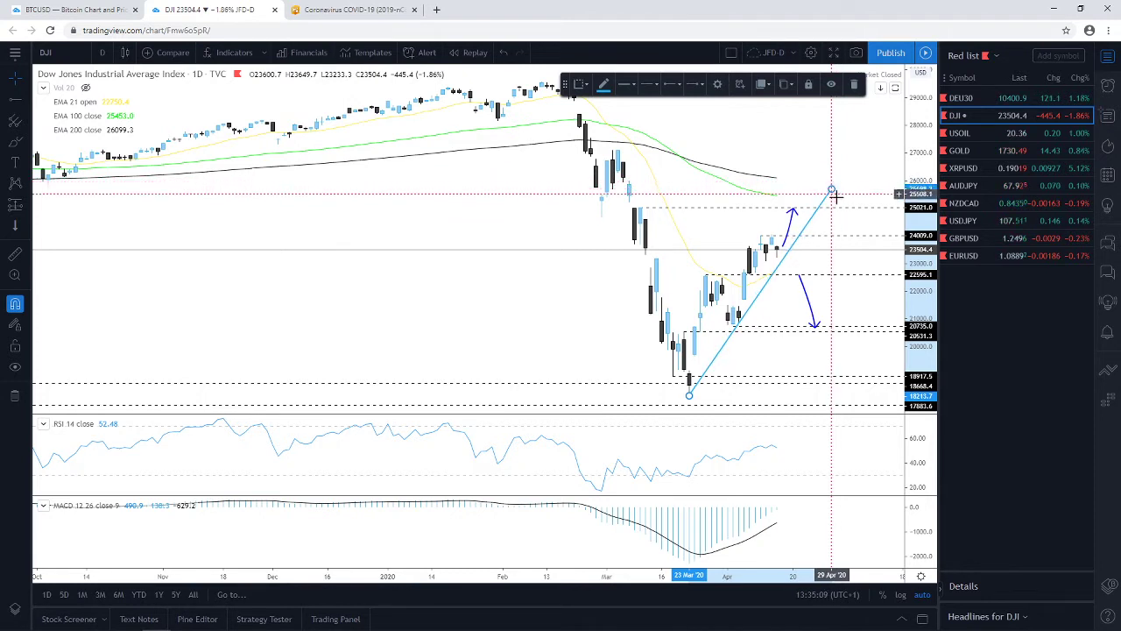
{"action": "left_click", "coordinate": [813, 140]}
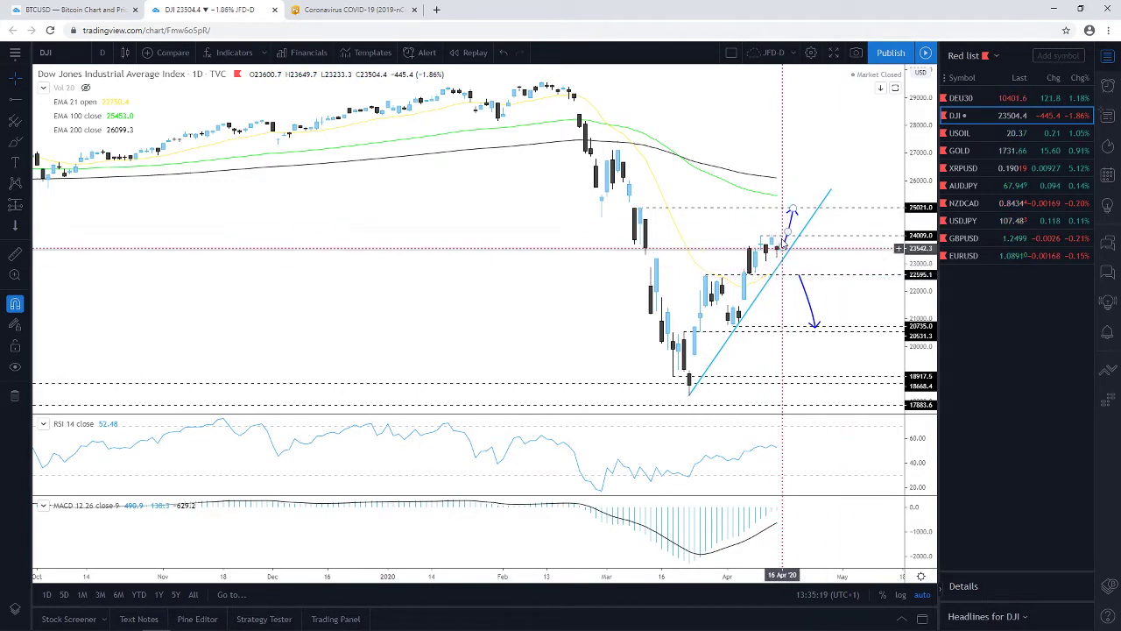
Step: Shift the upward arrow to start just above the 24009.0 level, and re-anchor that level at 24040.6 on 14 Apr 2020
{"action": "mouse_move", "coordinate": [795, 214]}
{"action": "left_mouse_down"}
{"action": "mouse_move", "coordinate": [825, 210]}
{"action": "mouse_move", "coordinate": [799, 210]}
{"action": "left_mouse_up"}
{"action": "left_click", "coordinate": [843, 242]}
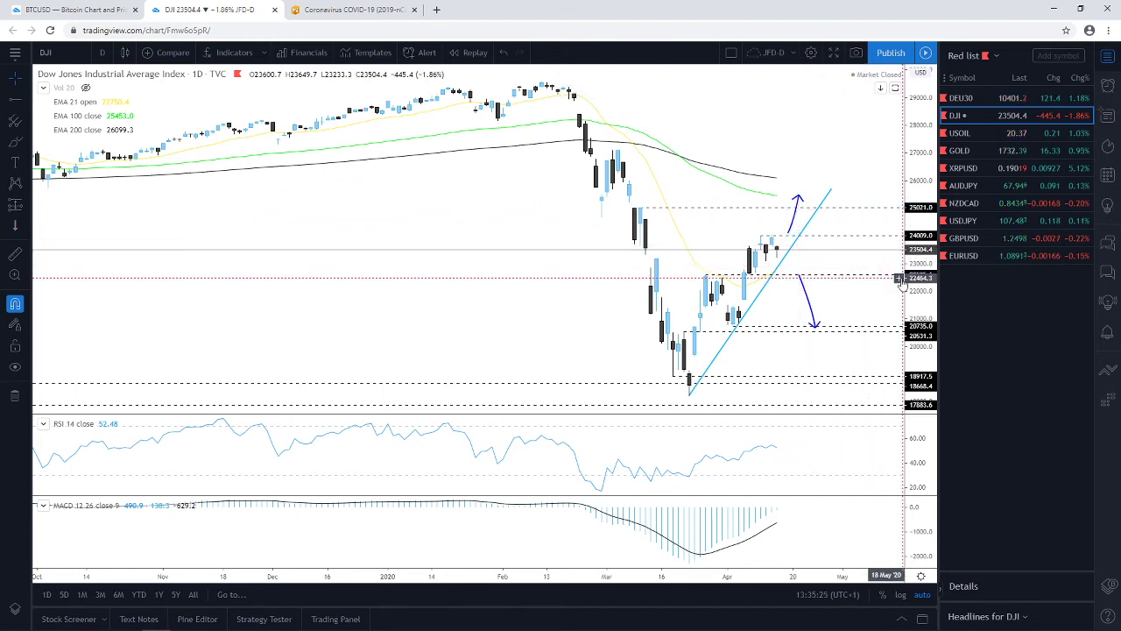
{"action": "left_click", "coordinate": [761, 237]}
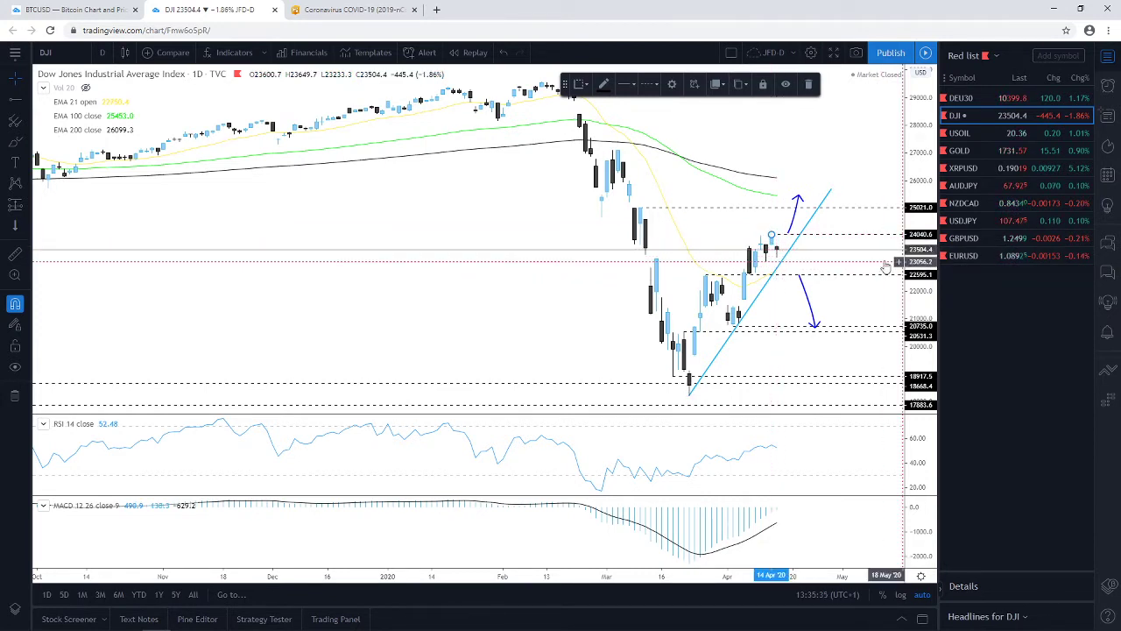
{"action": "left_click", "coordinate": [847, 254]}
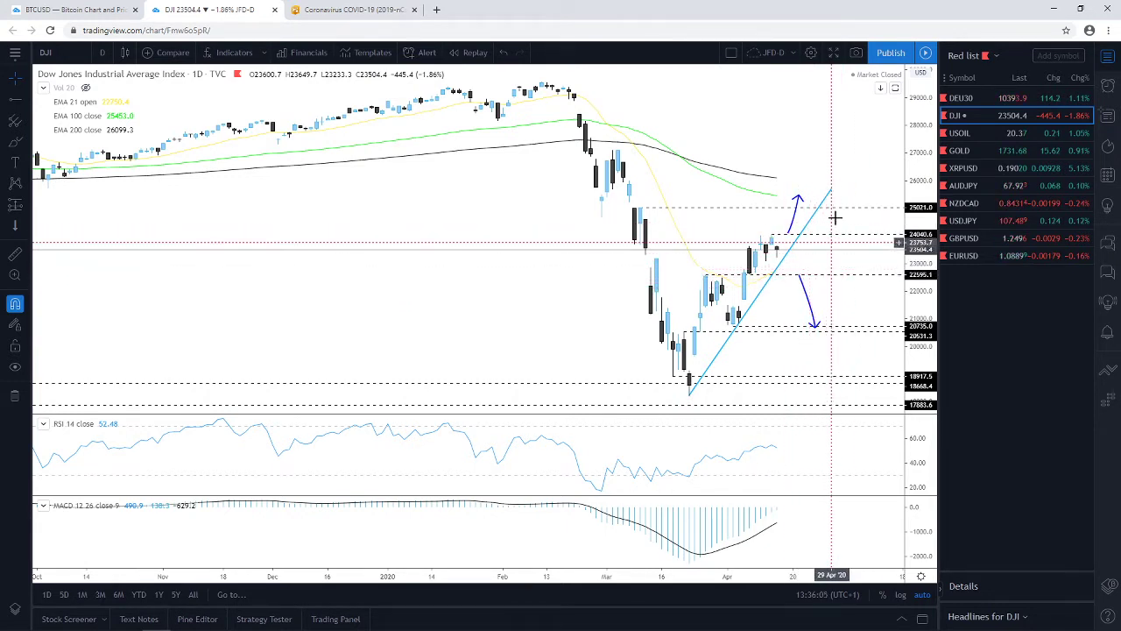
Step: Open the USOIL daily chart and examine the longer price history against the current support zone
{"action": "left_click", "coordinate": [963, 138]}
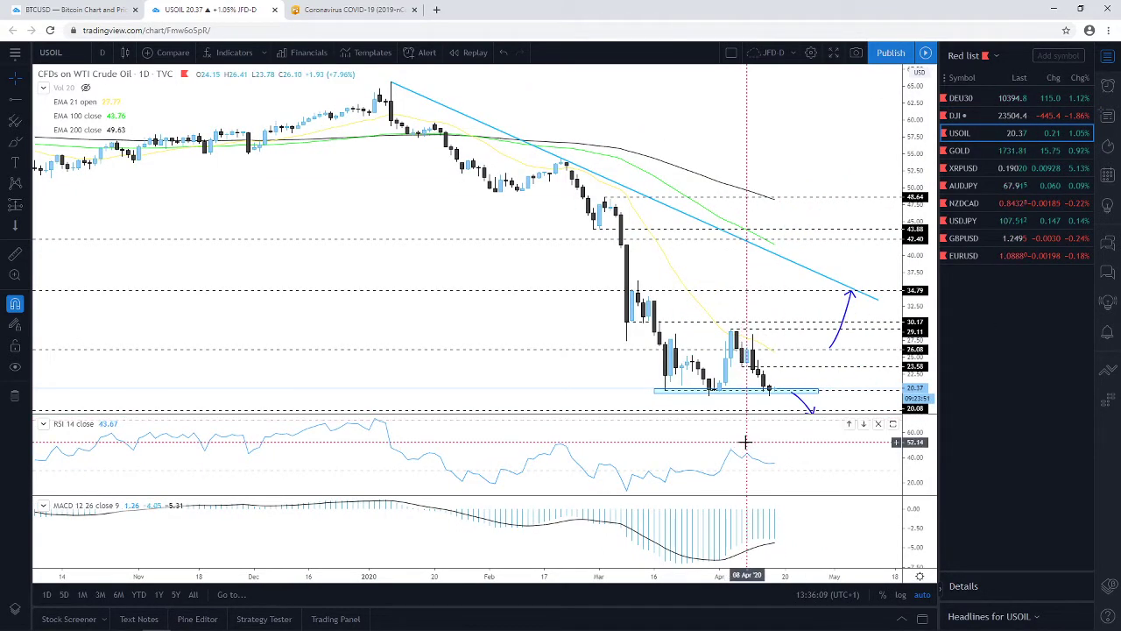
{"action": "scroll", "coordinate": [740, 424], "scroll_direction": "down", "scroll_amount": 2}
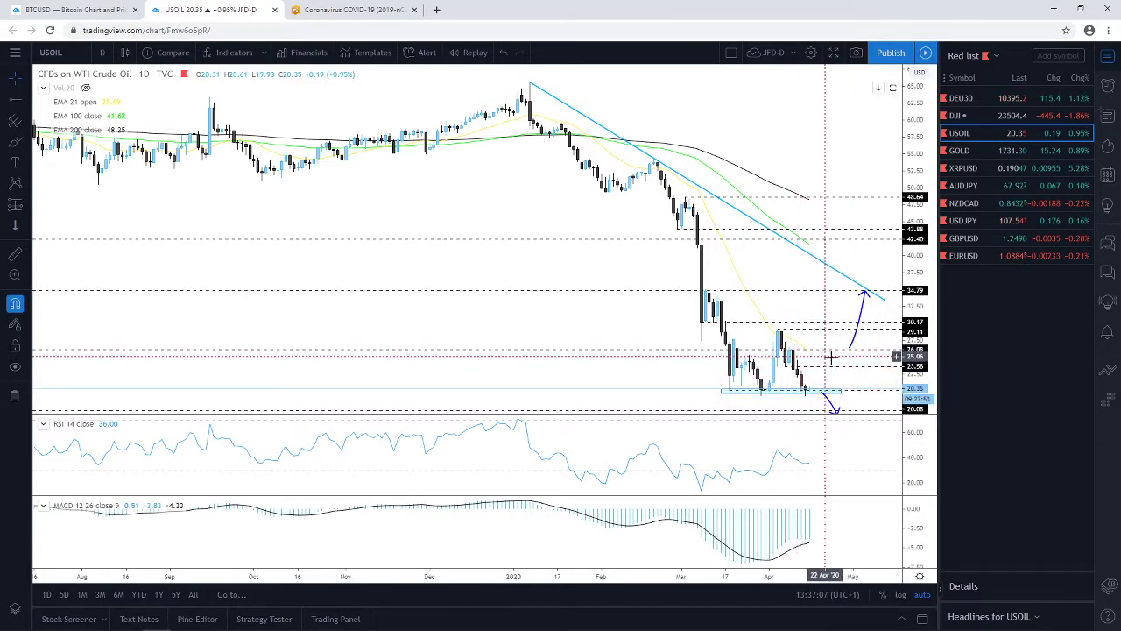
{"action": "scroll", "coordinate": [635, 359], "scroll_direction": "down", "scroll_amount": 3}
{"action": "scroll", "coordinate": [636, 359], "scroll_direction": "down", "scroll_amount": 5}
{"action": "scroll", "coordinate": [539, 362], "scroll_direction": "down", "scroll_amount": 8}
{"action": "scroll", "coordinate": [303, 349], "scroll_direction": "down", "scroll_amount": 3}
{"action": "scroll", "coordinate": [490, 397], "scroll_direction": "up", "scroll_amount": 8}
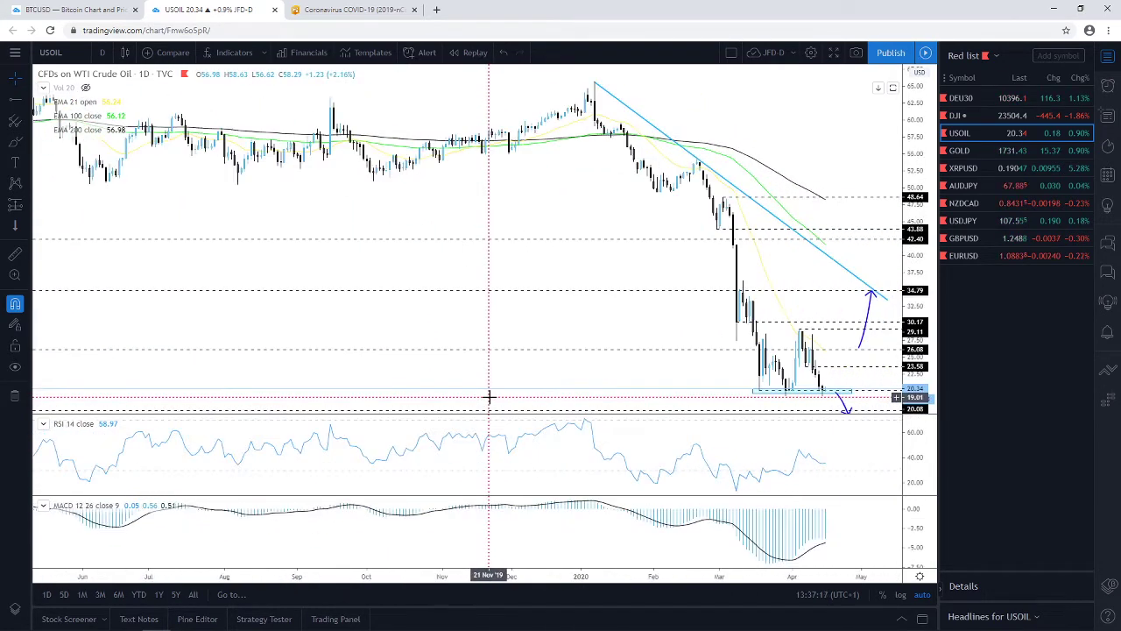
{"action": "scroll", "coordinate": [490, 397], "scroll_direction": "up", "scroll_amount": 2}
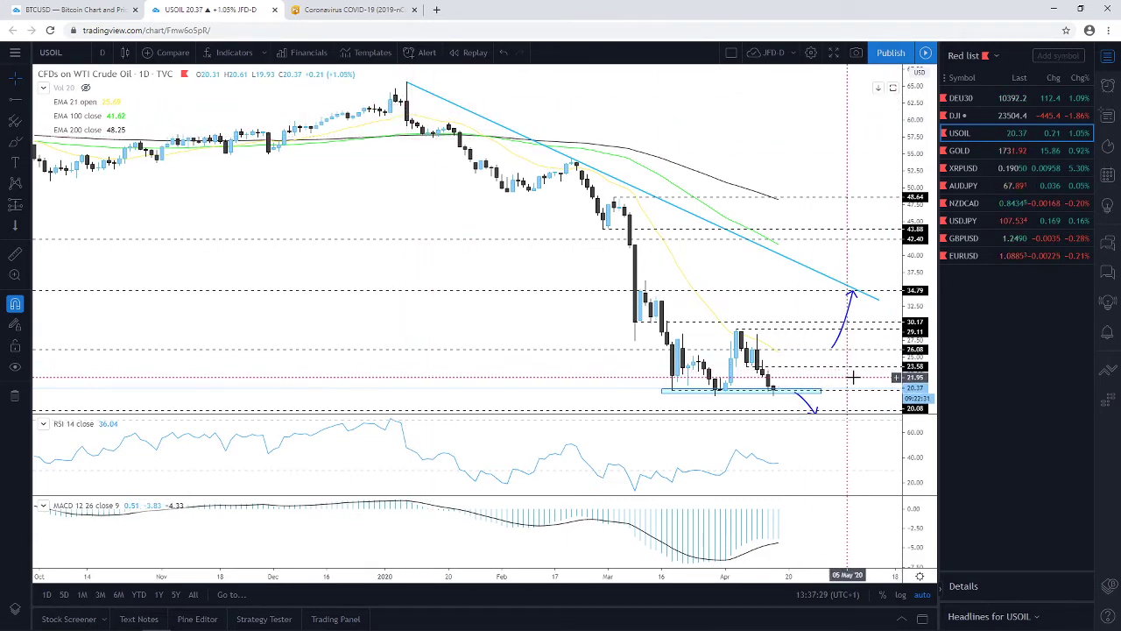
{"action": "left_click", "coordinate": [775, 396]}
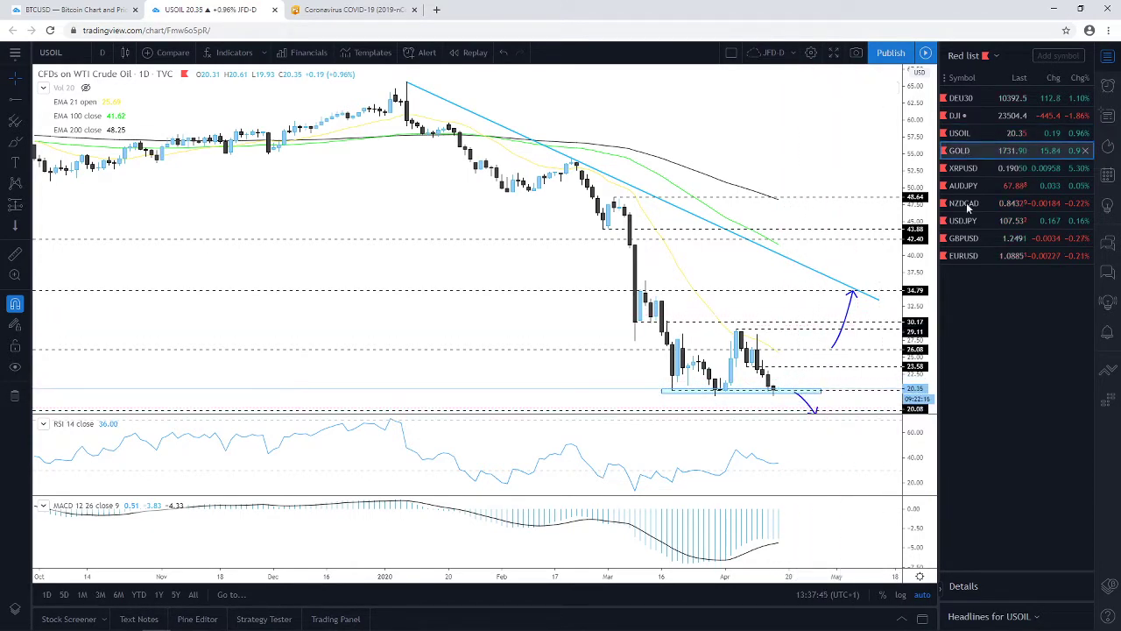
Step: Open the GOLD chart and move the downward arrow so it starts just below the 1703.60 zone
{"action": "left_click", "coordinate": [967, 153]}
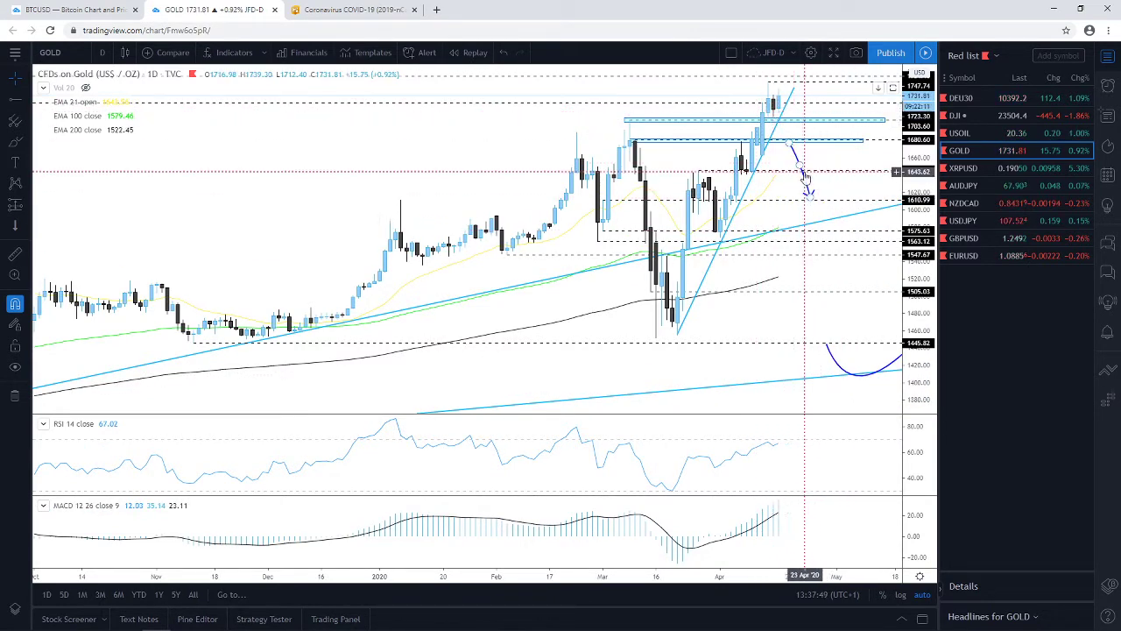
{"action": "scroll", "coordinate": [750, 195], "scroll_direction": "up", "scroll_amount": 2}
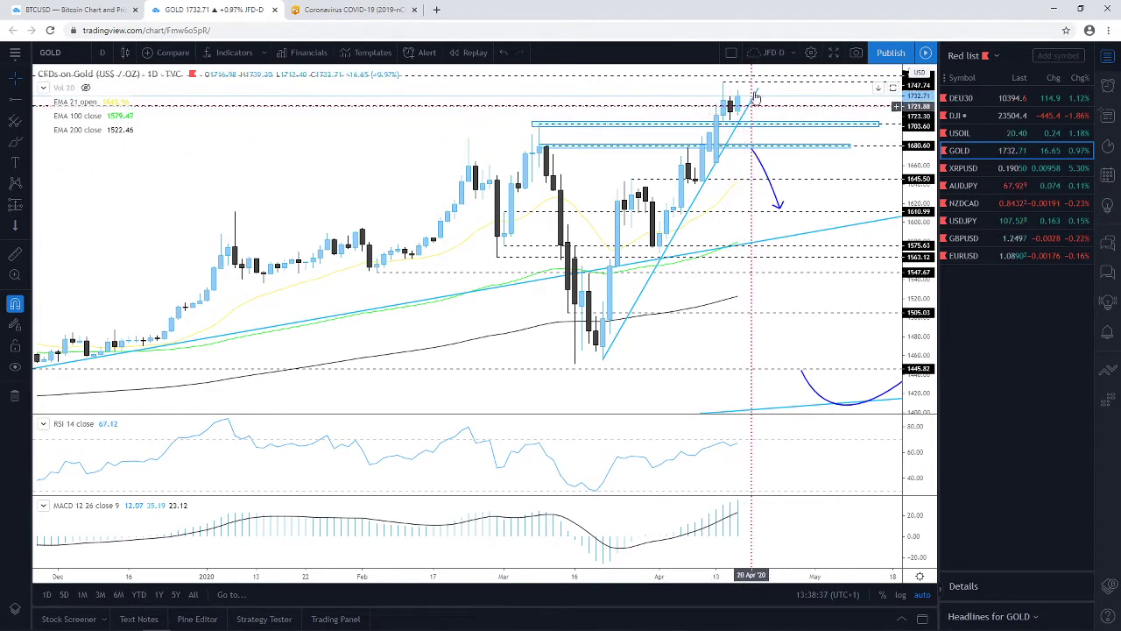
{"action": "left_click", "coordinate": [757, 153]}
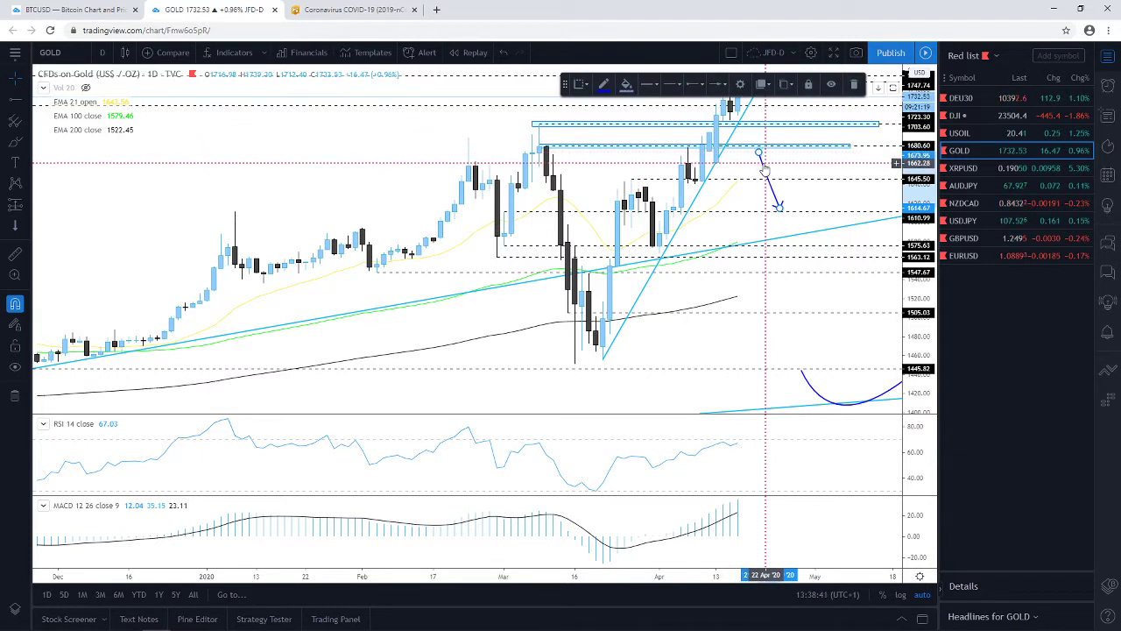
{"action": "left_click_drag", "start_coordinate": [765, 172], "coordinate": [779, 173]}
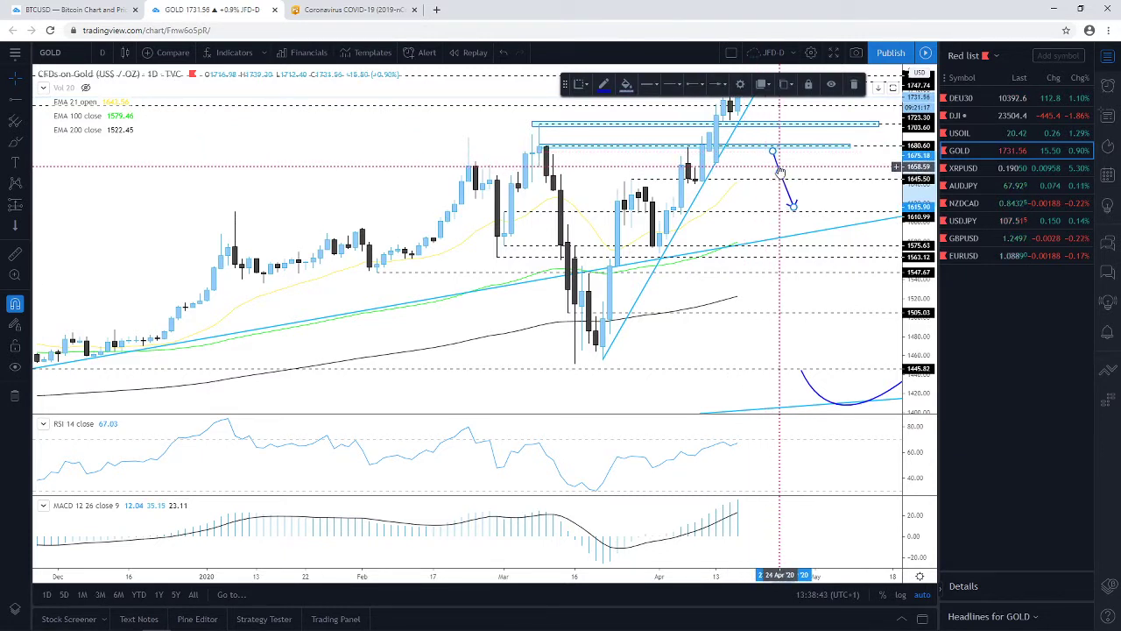
{"action": "left_click", "coordinate": [740, 98]}
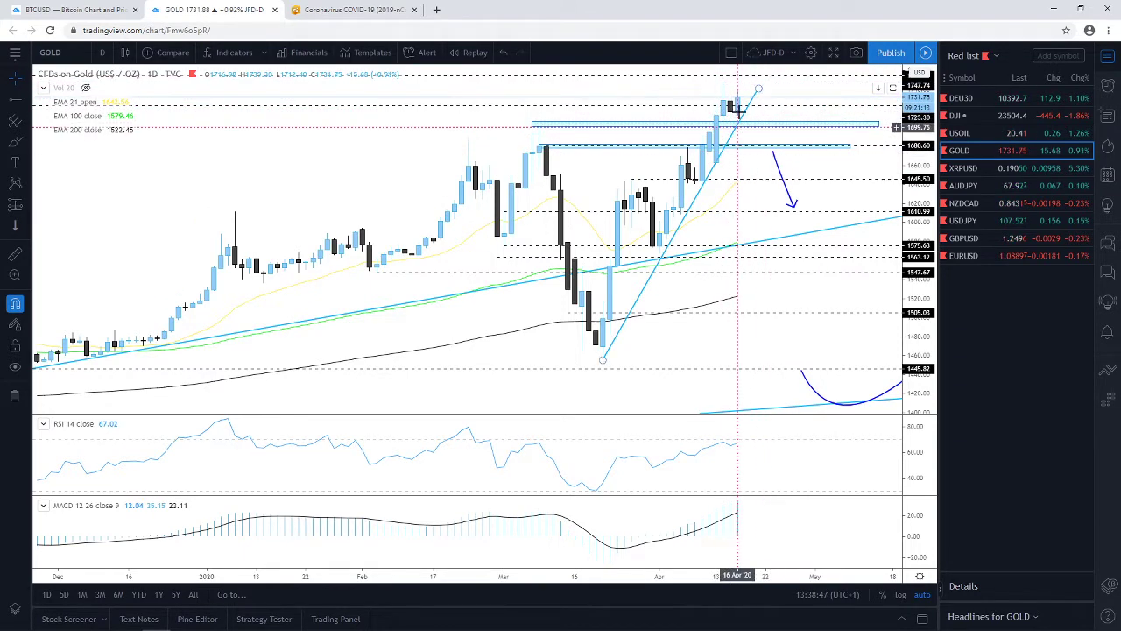
{"action": "left_click_drag", "start_coordinate": [777, 160], "coordinate": [766, 139]}
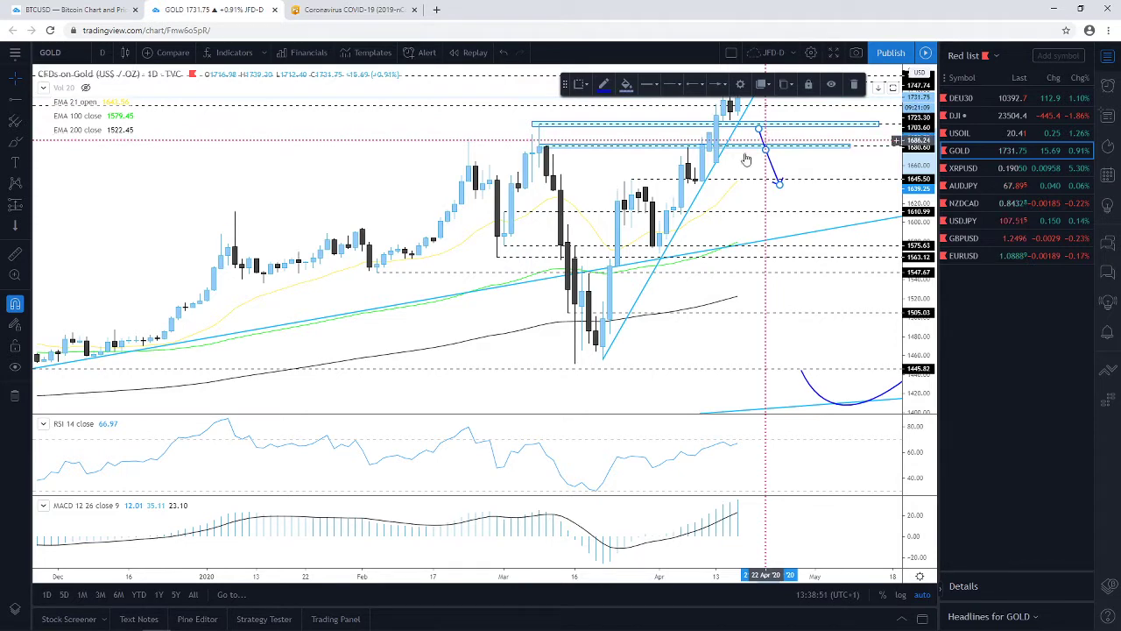
{"action": "left_click", "coordinate": [827, 167]}
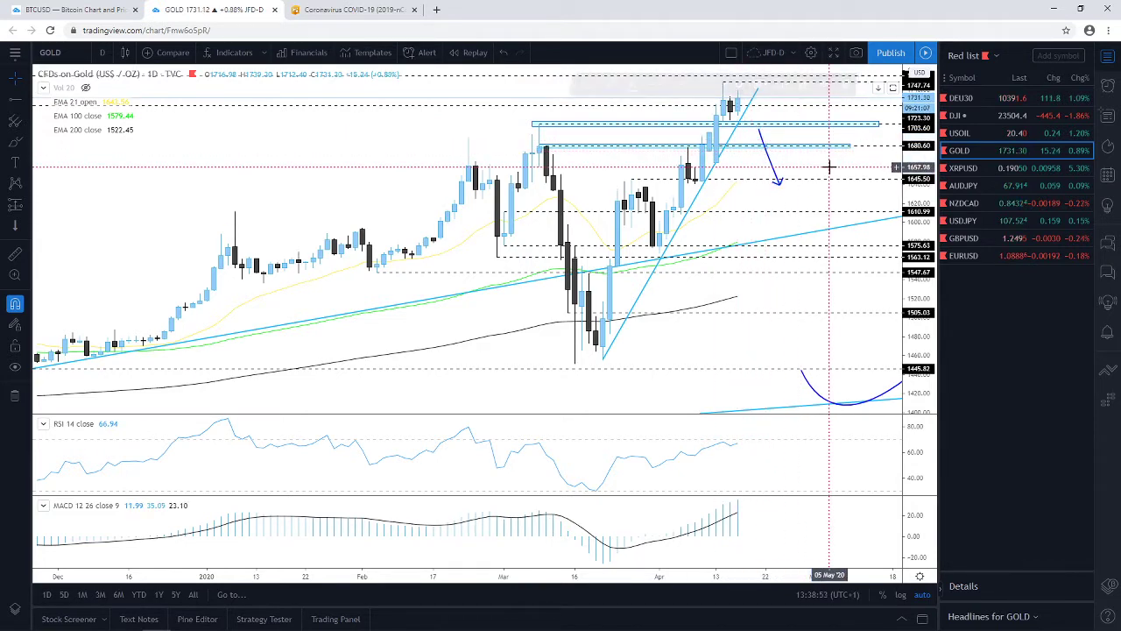
Step: Move the rectangle from the 1680.60 level to the 1645.50 level, spanning 25 Mar to 14 May 2020 between 1646.30 and 1642.64
{"action": "left_click", "coordinate": [764, 126]}
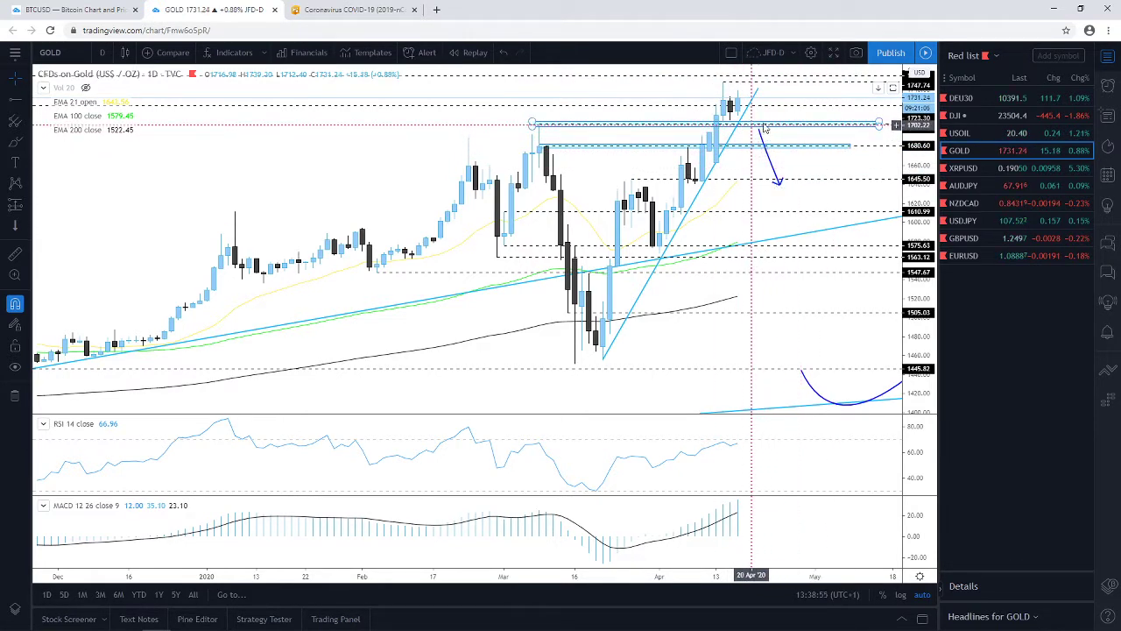
{"action": "left_click", "coordinate": [746, 150]}
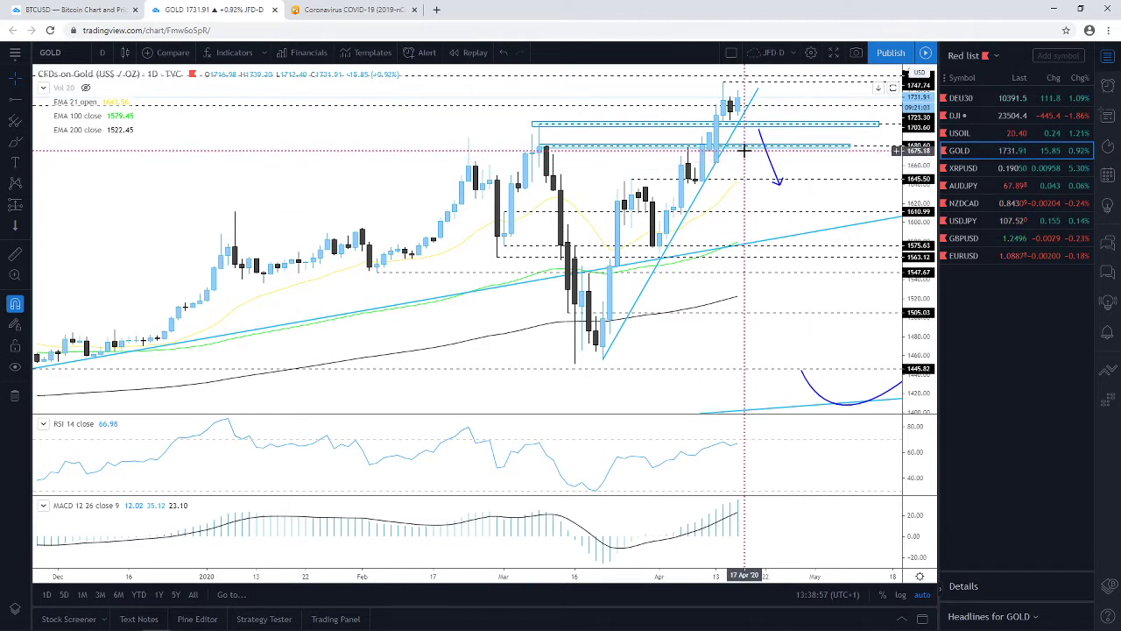
{"action": "left_click", "coordinate": [742, 149]}
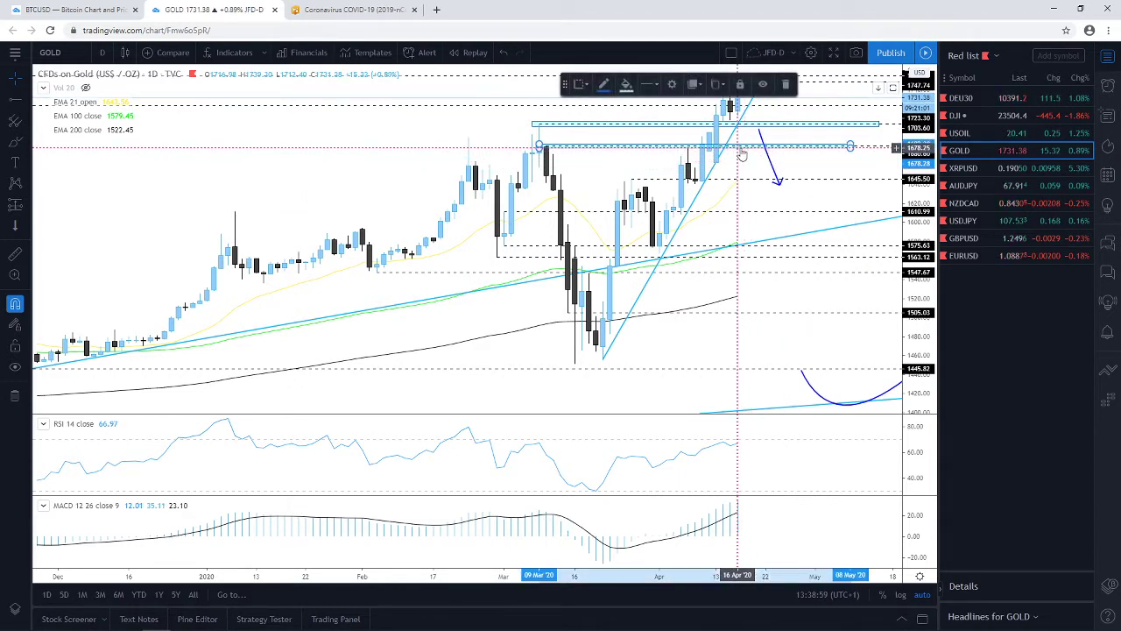
{"action": "left_click_drag", "start_coordinate": [741, 153], "coordinate": [774, 180]}
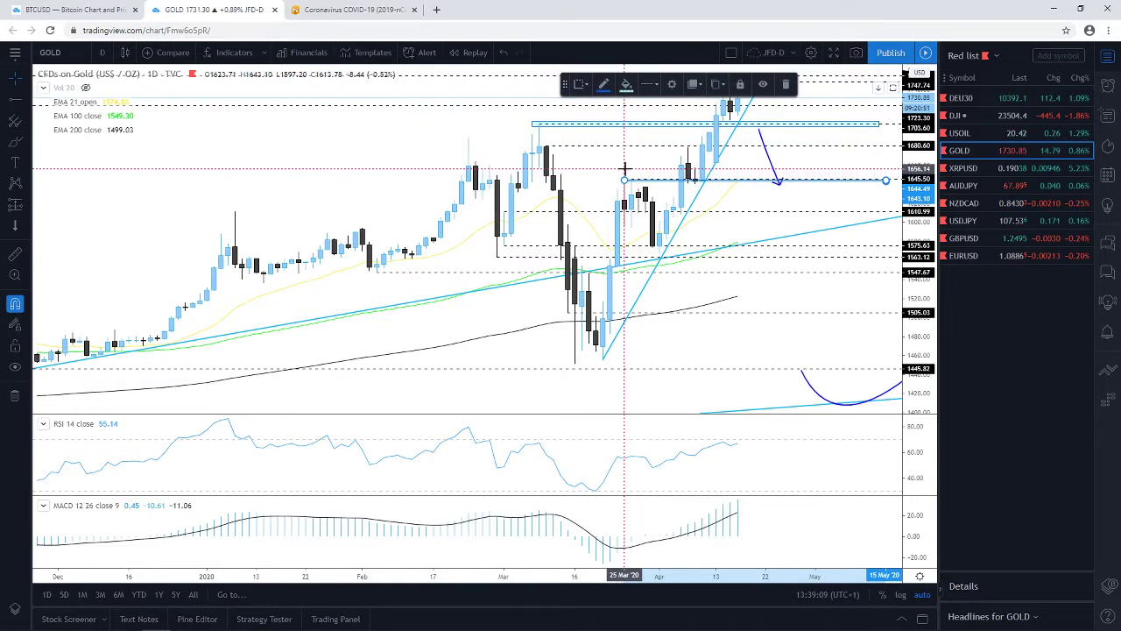
{"action": "left_click_drag", "start_coordinate": [890, 185], "coordinate": [883, 179]}
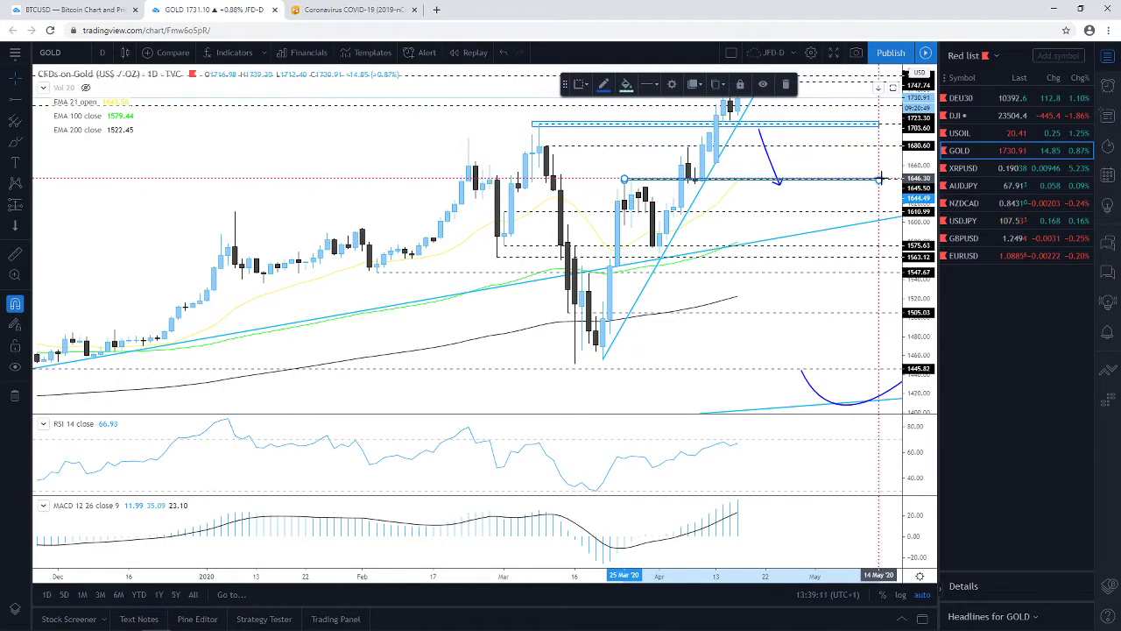
{"action": "mouse_move", "coordinate": [749, 178]}
{"action": "left_mouse_down"}
{"action": "mouse_move", "coordinate": [741, 233]}
{"action": "mouse_move", "coordinate": [643, 245]}
{"action": "mouse_move", "coordinate": [753, 179]}
{"action": "left_mouse_up"}
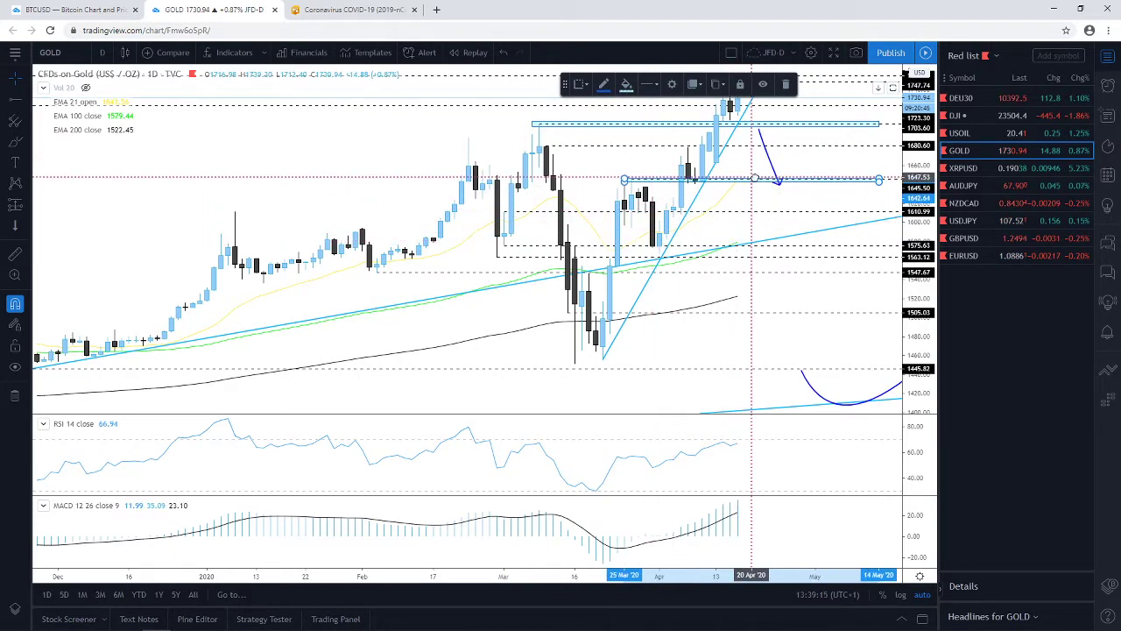
{"action": "scroll", "coordinate": [155, 320], "scroll_direction": "down", "scroll_amount": 6}
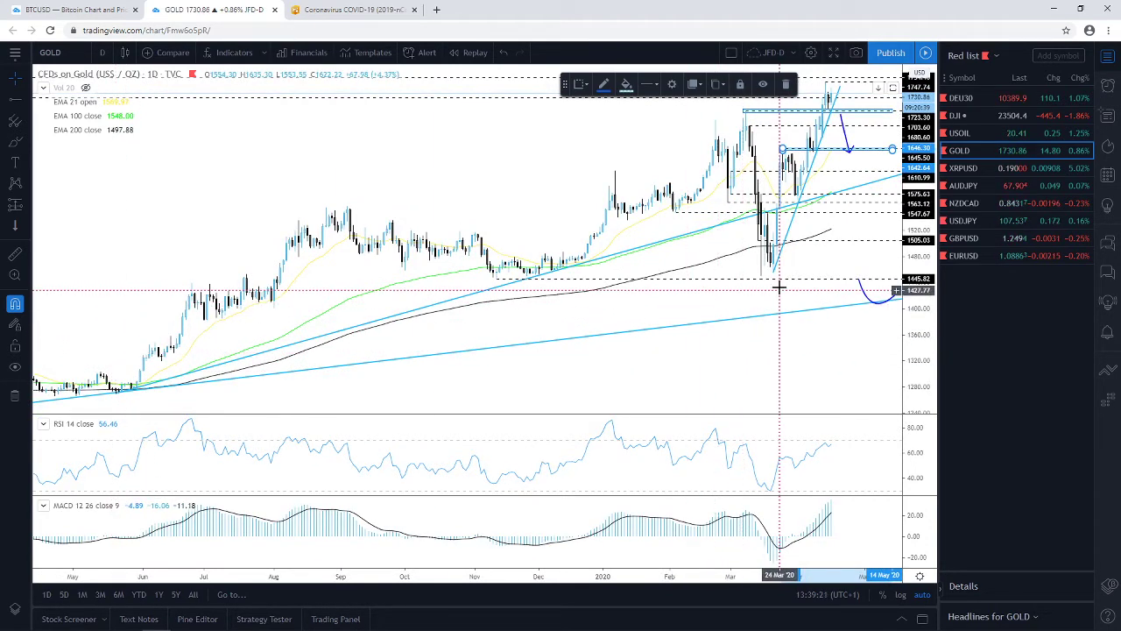
{"action": "scroll", "coordinate": [775, 294], "scroll_direction": "up", "scroll_amount": 5}
{"action": "left_click", "coordinate": [759, 218]}
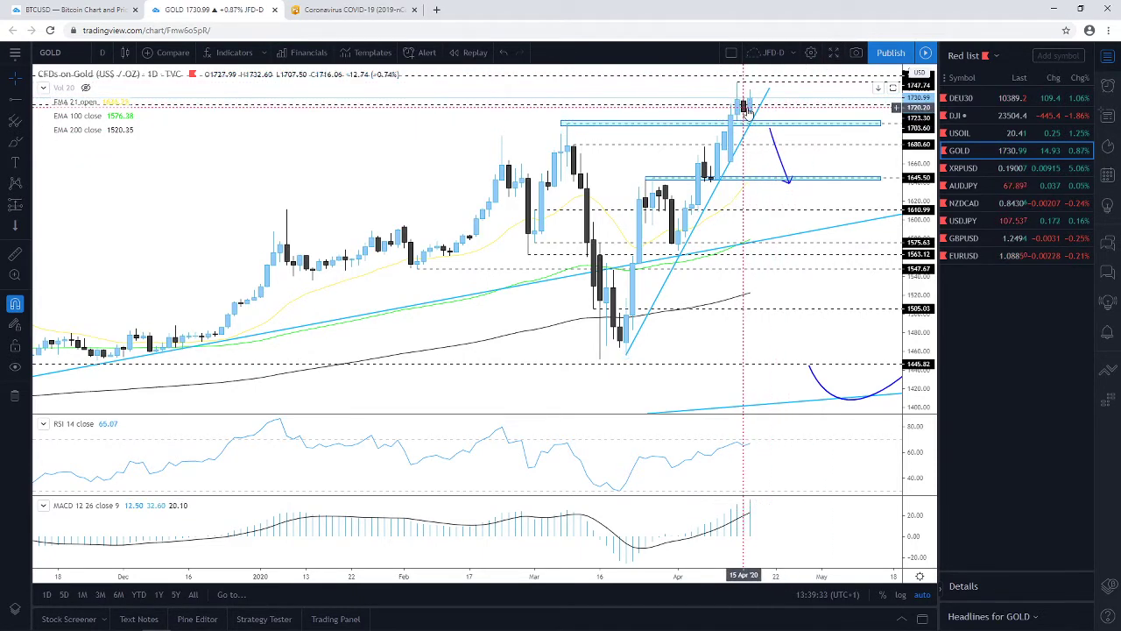
Step: Open the XRPUSD daily chart from the watchlist
{"action": "left_click", "coordinate": [961, 169]}
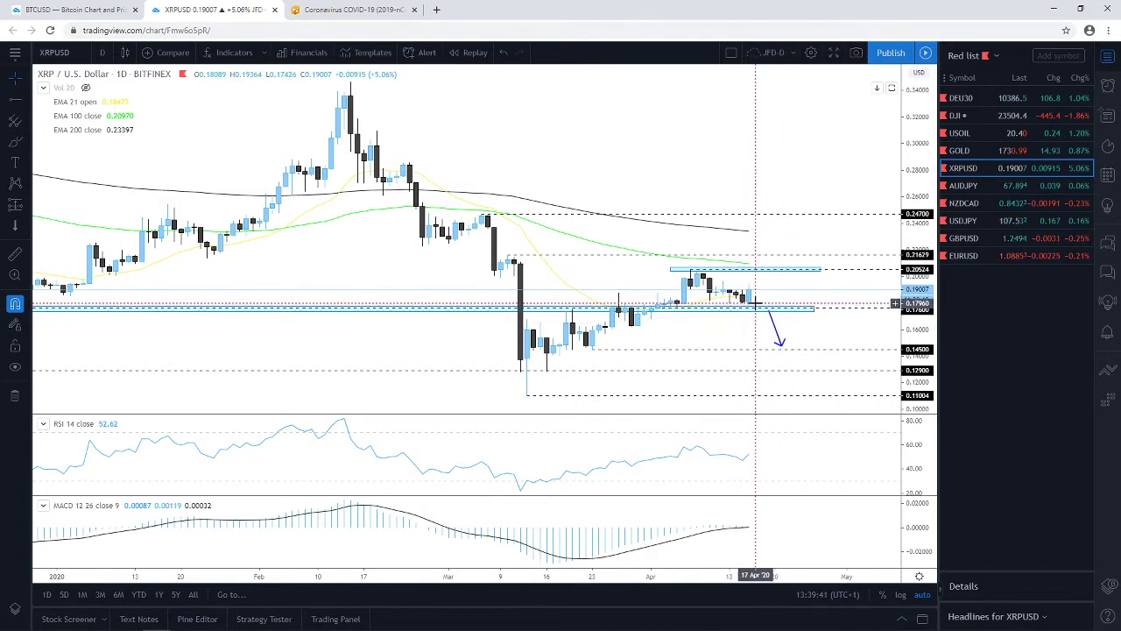
Step: Shift the downward arrow below XRPUSD's 0.17600 support zone slightly later in time
{"action": "scroll", "coordinate": [762, 318], "scroll_direction": "down", "scroll_amount": 2}
{"action": "scroll", "coordinate": [762, 318], "scroll_direction": "down", "scroll_amount": 1}
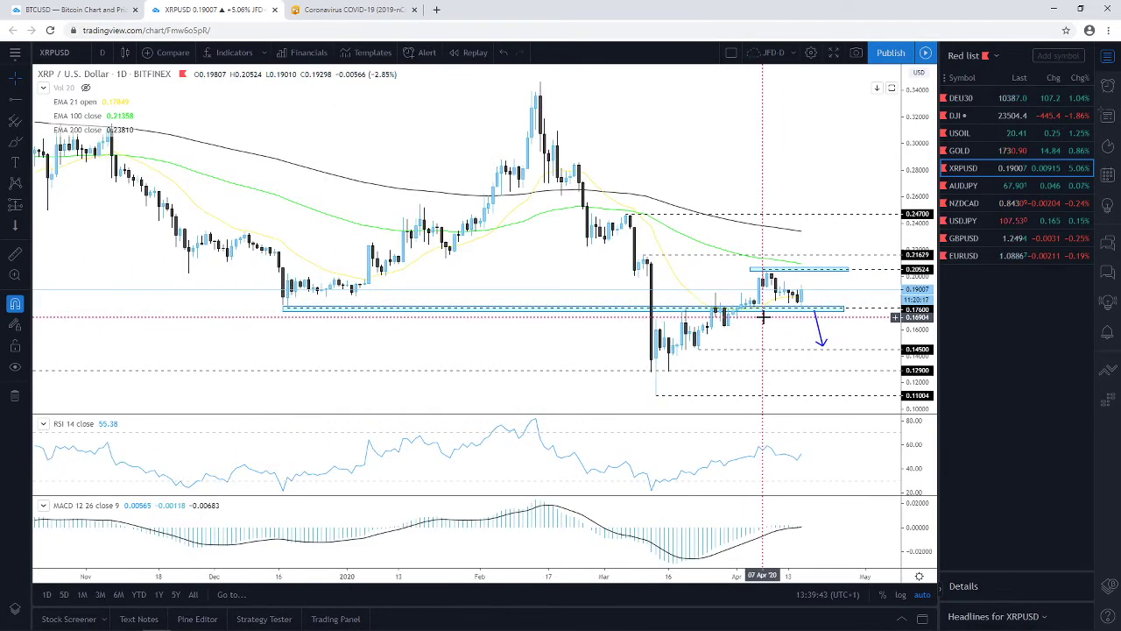
{"action": "scroll", "coordinate": [762, 318], "scroll_direction": "down", "scroll_amount": 2}
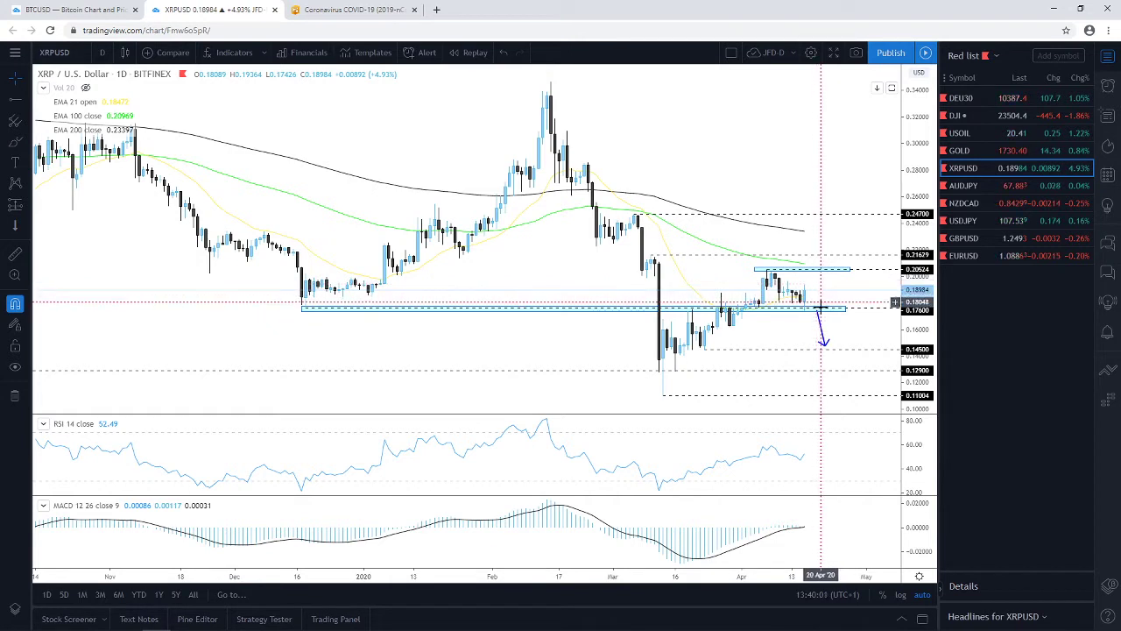
{"action": "left_click_drag", "start_coordinate": [821, 323], "coordinate": [830, 329]}
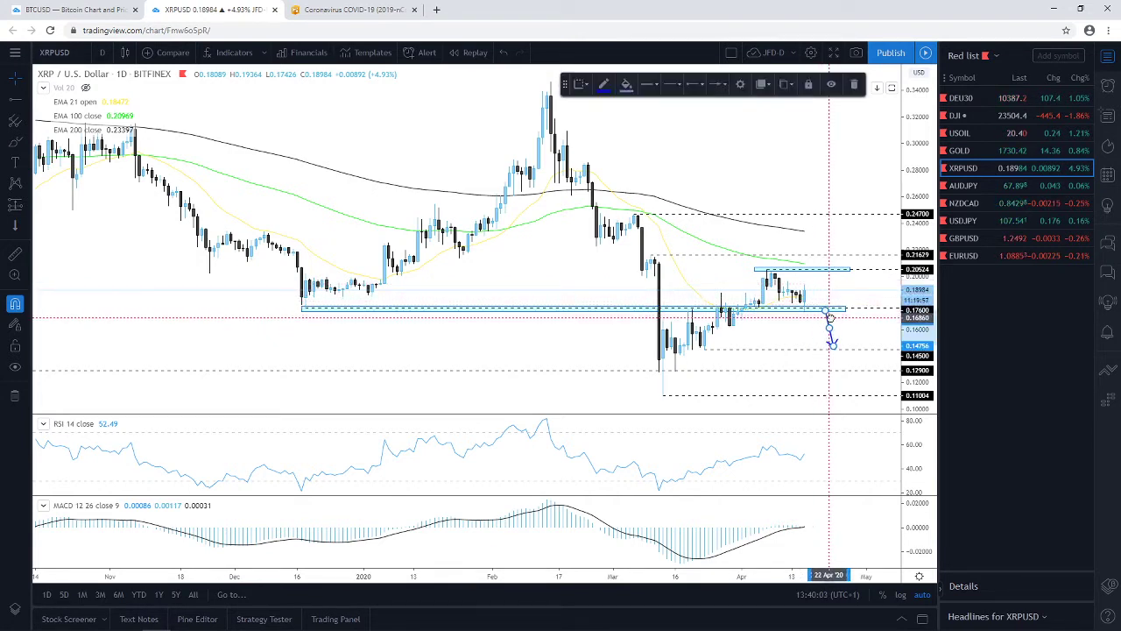
{"action": "left_click", "coordinate": [875, 327]}
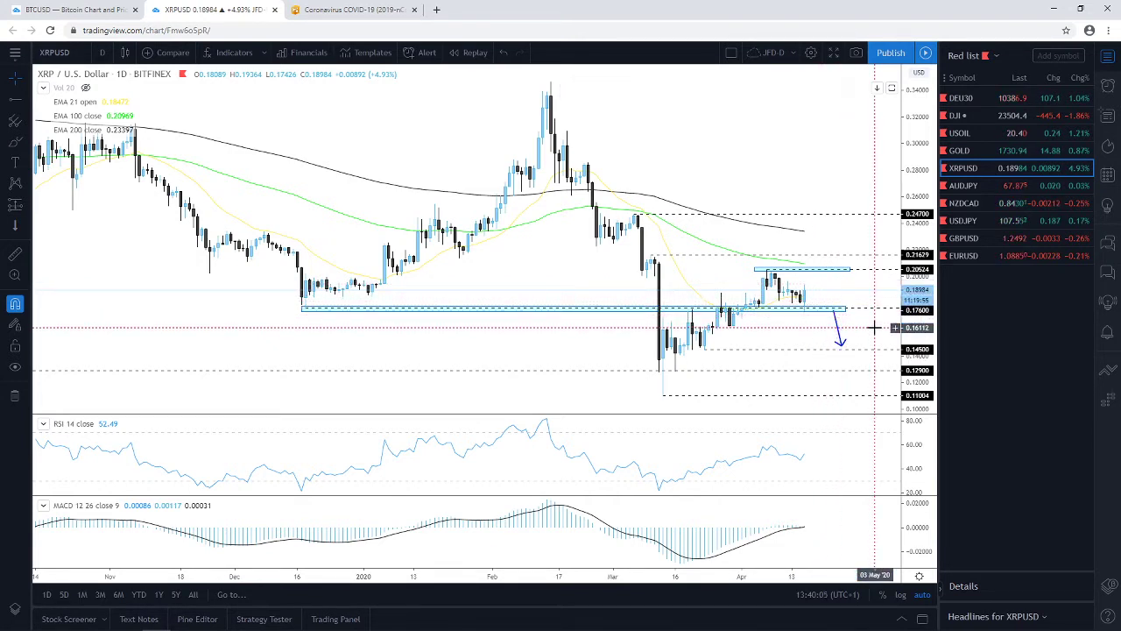
Step: Extend the rectangle at the 0.17600 level so it ends on 28 Apr 2020
{"action": "left_click_drag", "start_coordinate": [821, 327], "coordinate": [775, 330]}
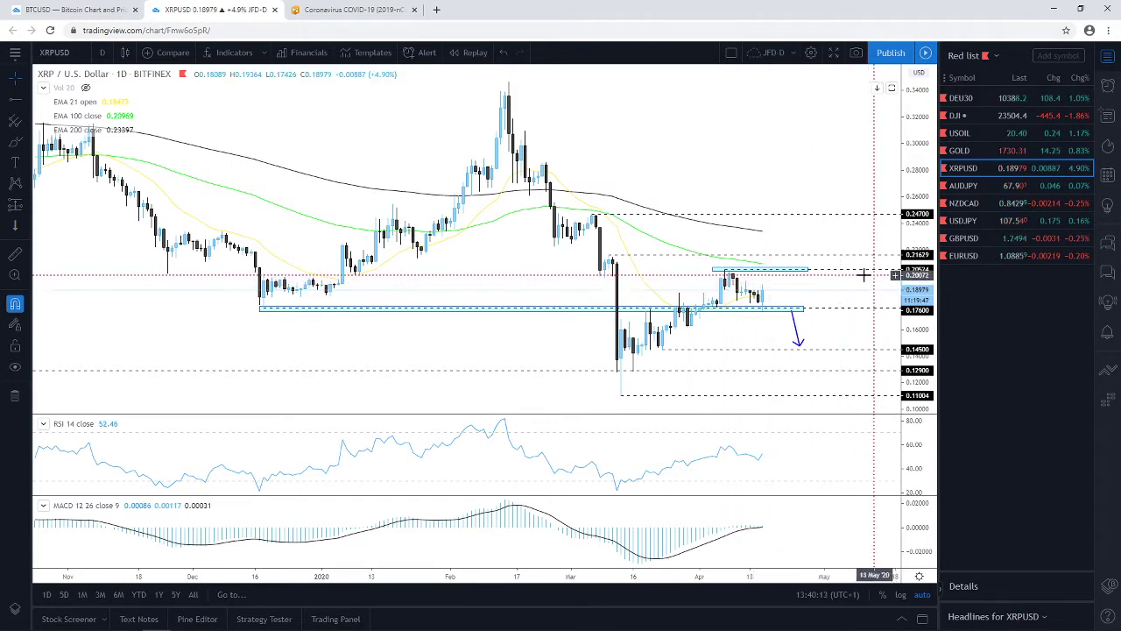
{"action": "left_click", "coordinate": [768, 270]}
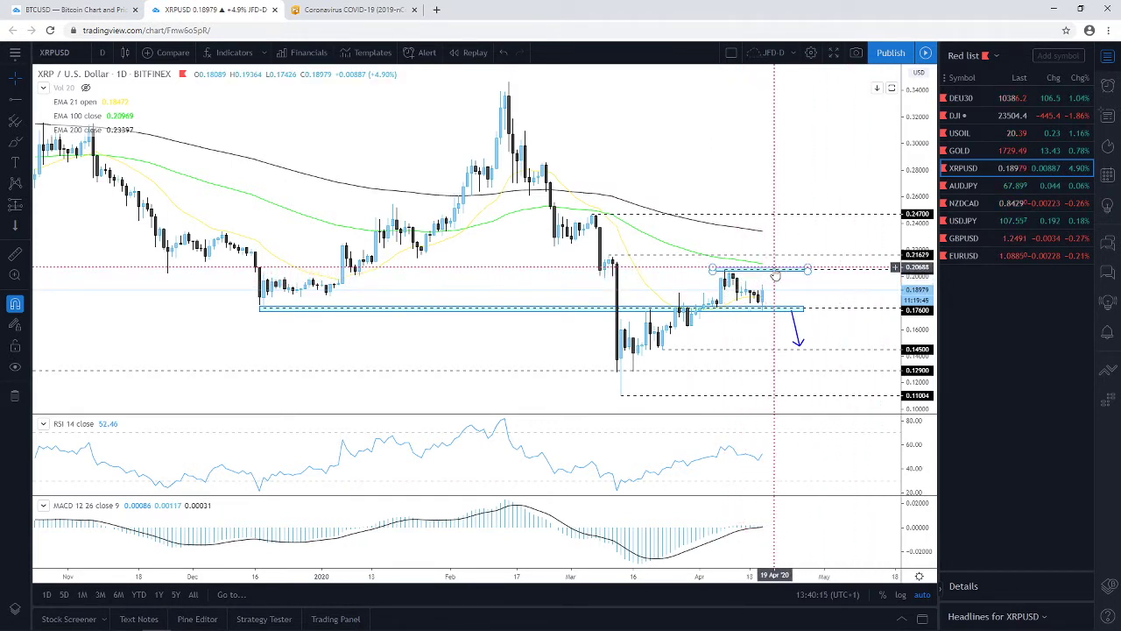
{"action": "left_click", "coordinate": [791, 242]}
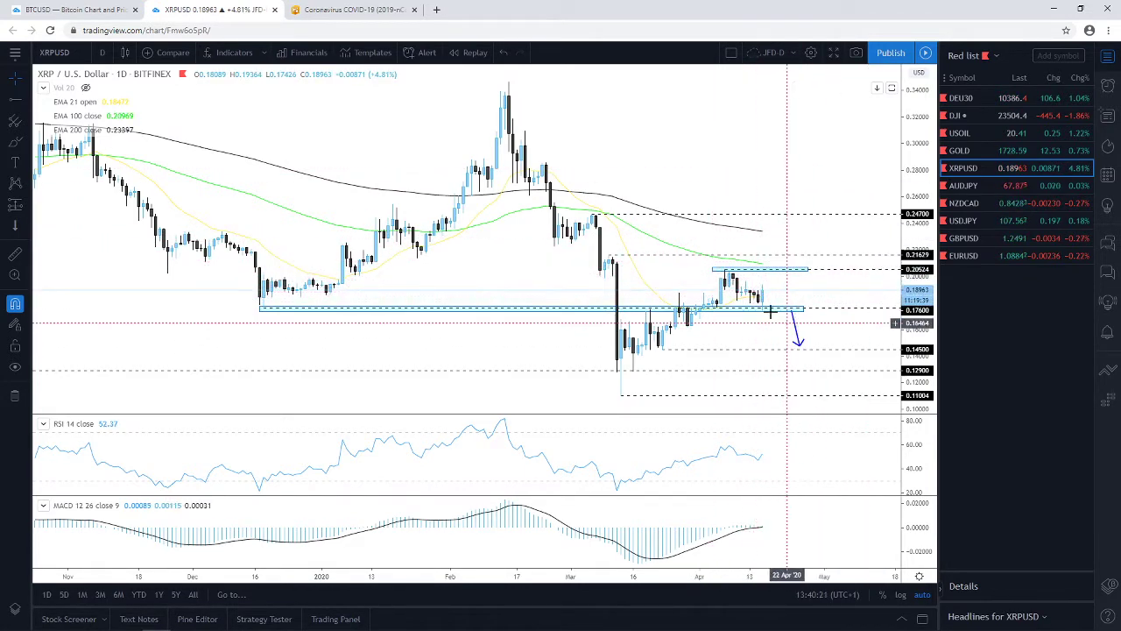
{"action": "left_click", "coordinate": [819, 308]}
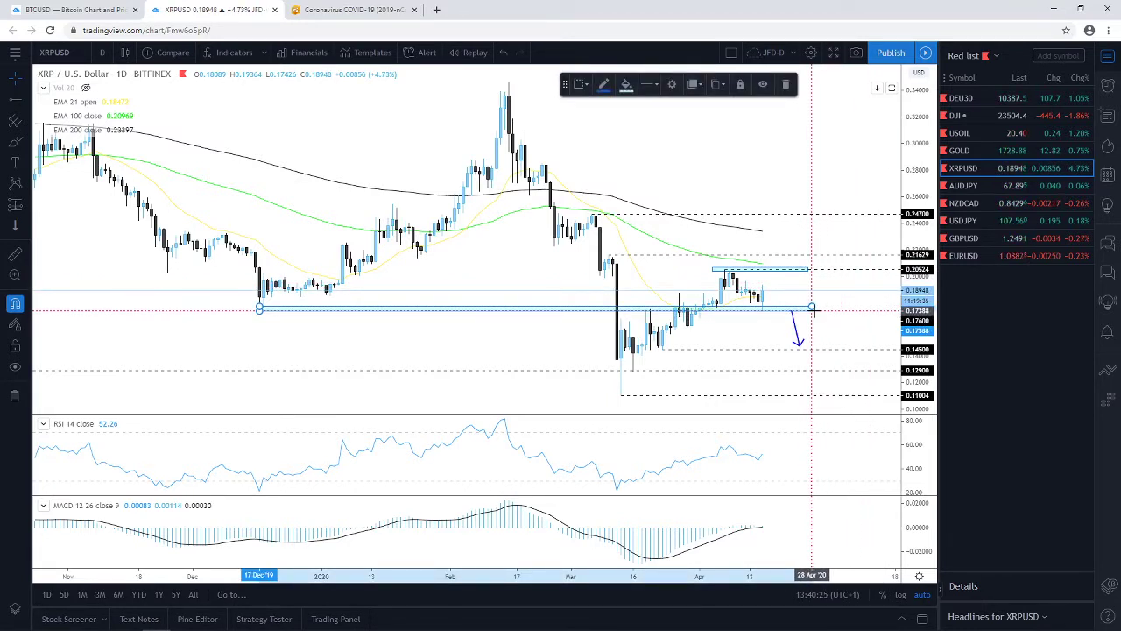
{"action": "left_click", "coordinate": [813, 315]}
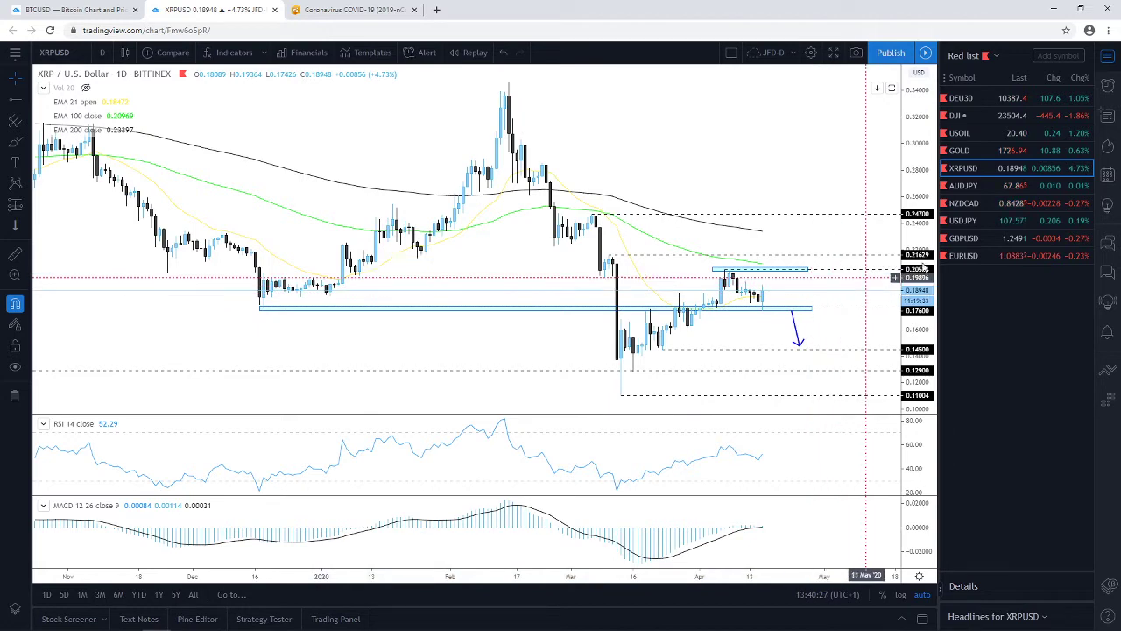
Step: Open the AUDJPY daily chart and extend the falling trend line to 6 May 2020 at about 70.625
{"action": "left_click", "coordinate": [966, 185]}
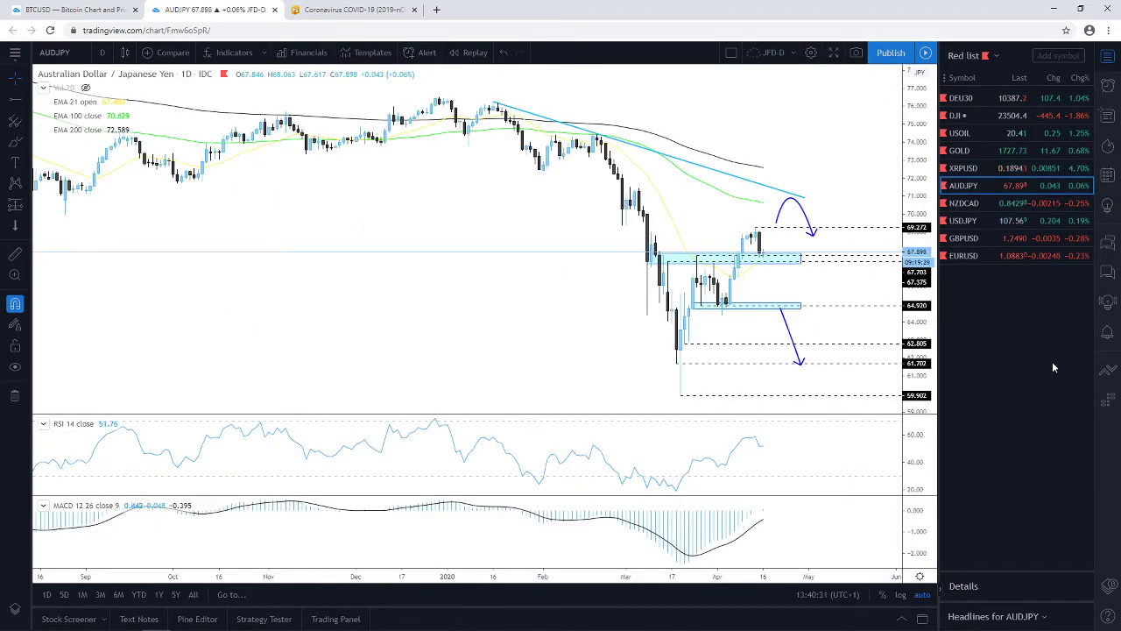
{"action": "scroll", "coordinate": [740, 227], "scroll_direction": "down", "scroll_amount": 2}
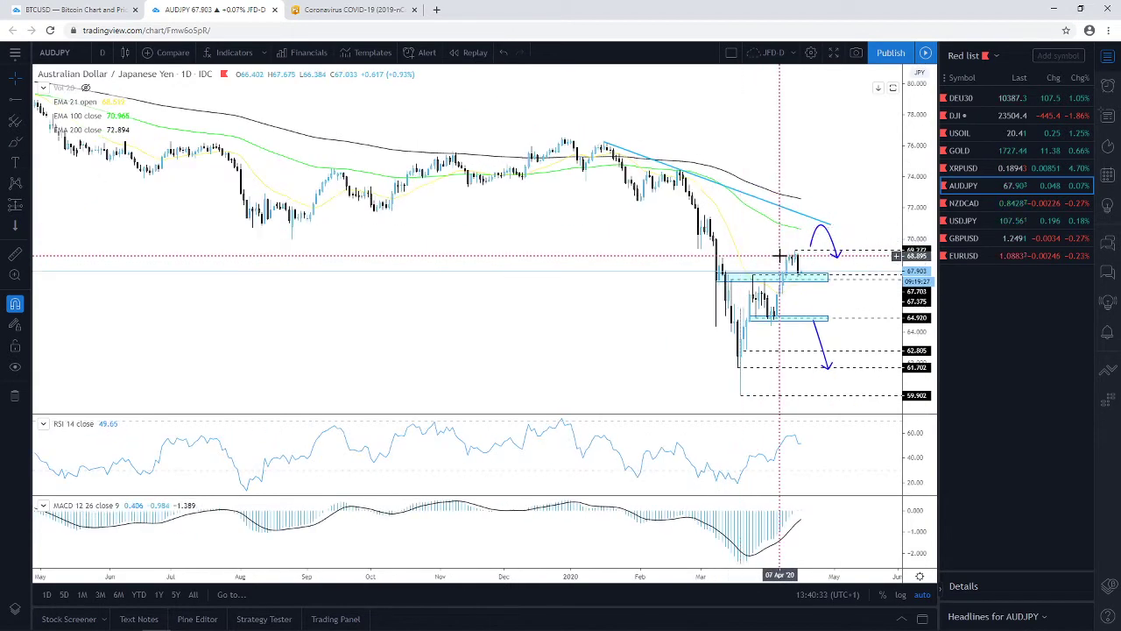
{"action": "scroll", "coordinate": [753, 201], "scroll_direction": "up", "scroll_amount": 3}
{"action": "left_click_drag", "start_coordinate": [759, 181], "coordinate": [786, 192]}
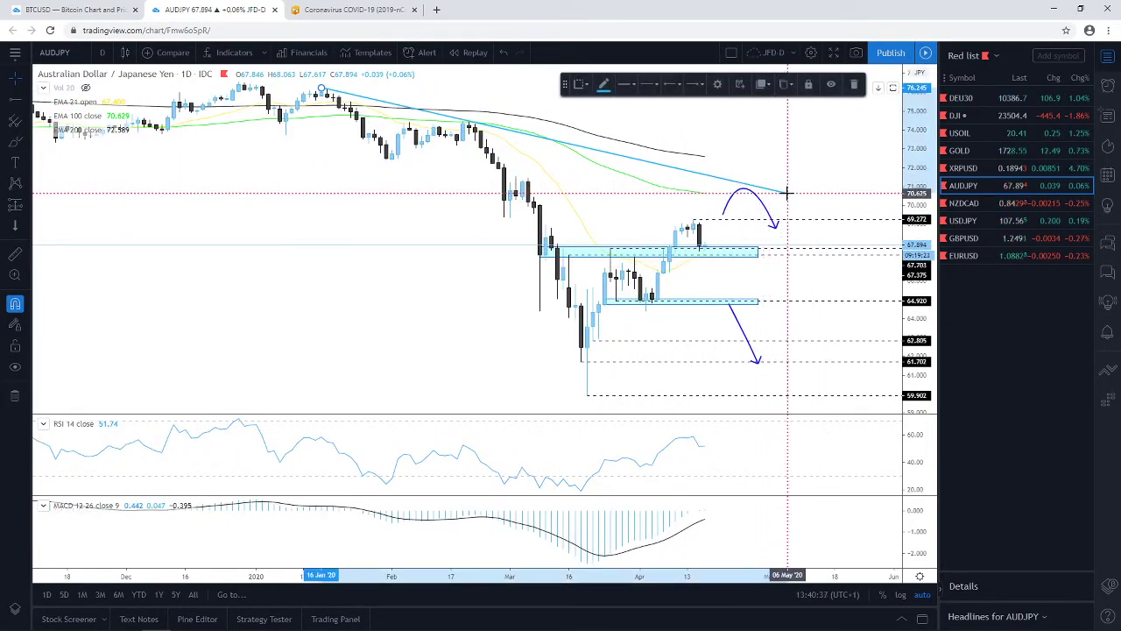
{"action": "left_click", "coordinate": [743, 233]}
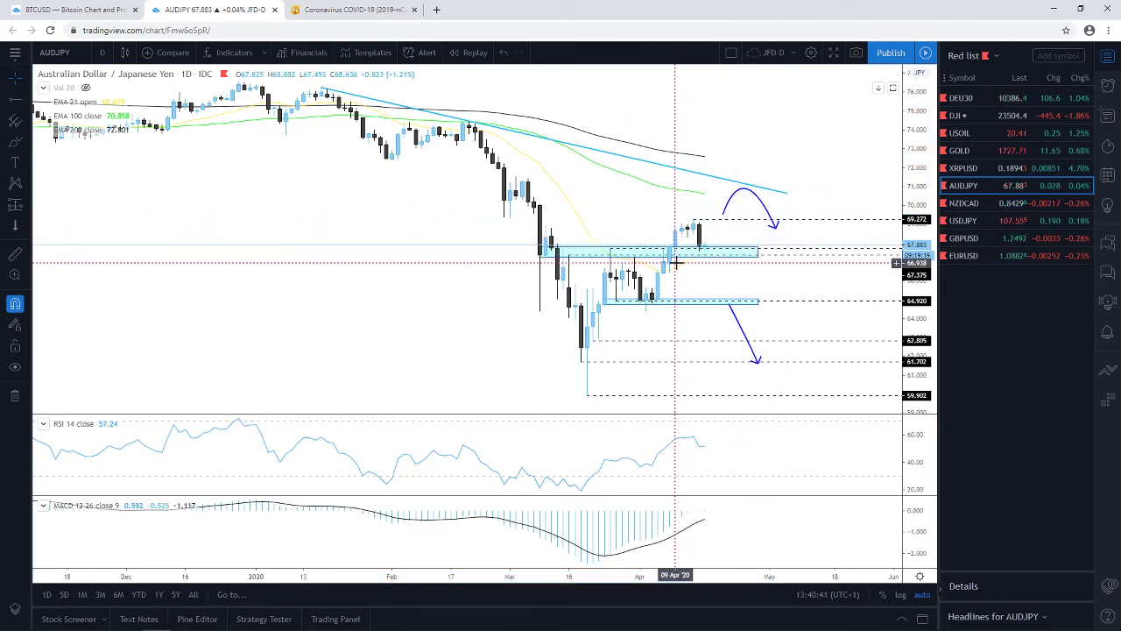
Step: Move the curved arrow above the 69.272 level later in time so its peak touches the falling trend line
{"action": "scroll", "coordinate": [740, 262], "scroll_direction": "down", "scroll_amount": 3}
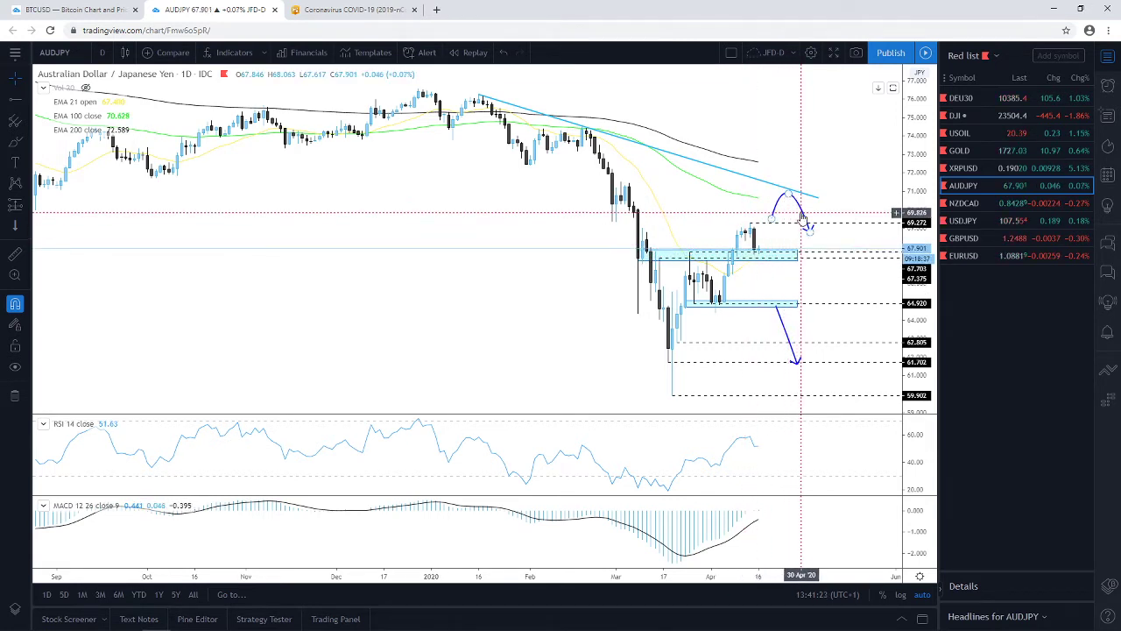
{"action": "left_click", "coordinate": [802, 217]}
{"action": "left_click_drag", "start_coordinate": [804, 213], "coordinate": [831, 213]}
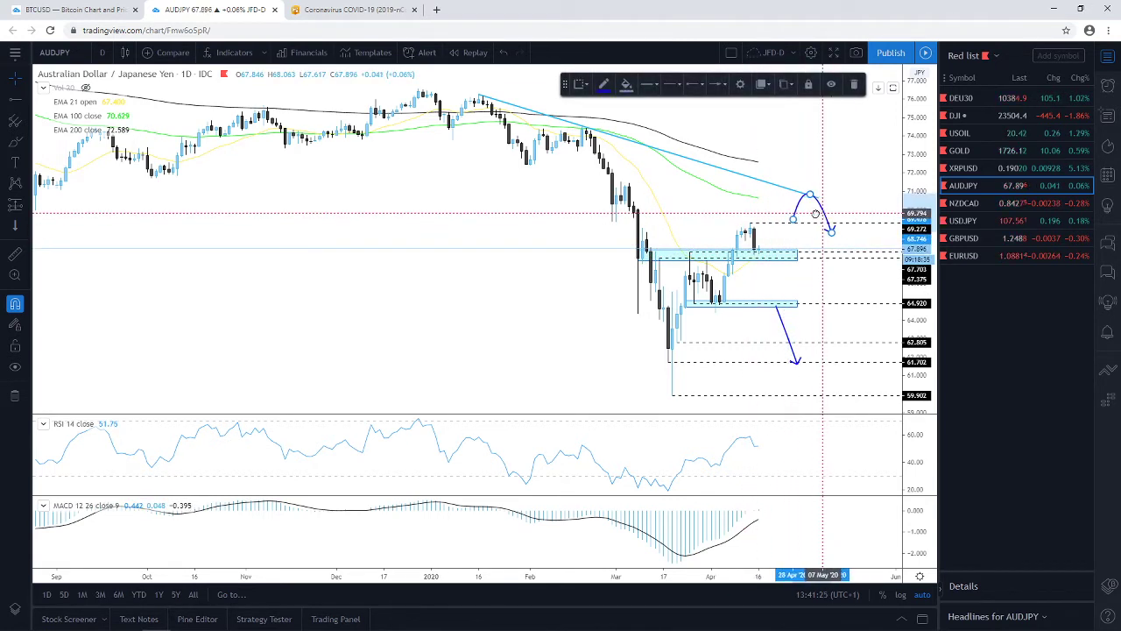
{"action": "left_click", "coordinate": [801, 283]}
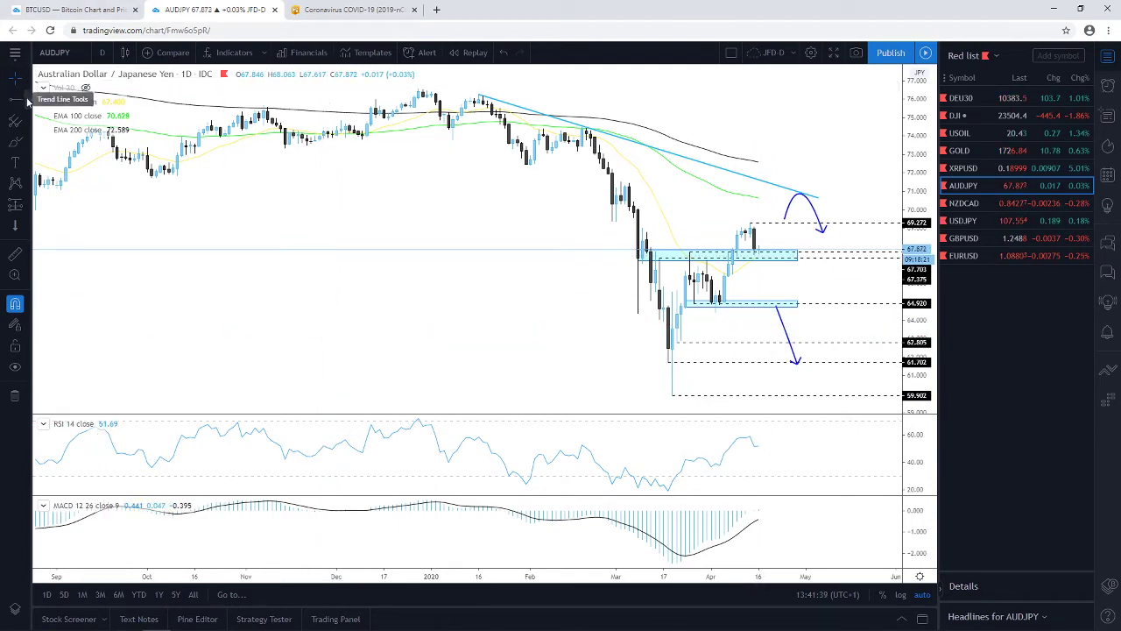
Step: Draw two rising trend lines: 19 Mar 2020 at 59.902 to 24 Apr at 70.650, and 18 Mar at 61.702 to 7 May at 70.206
{"action": "left_click", "coordinate": [29, 99]}
{"action": "left_click", "coordinate": [66, 96]}
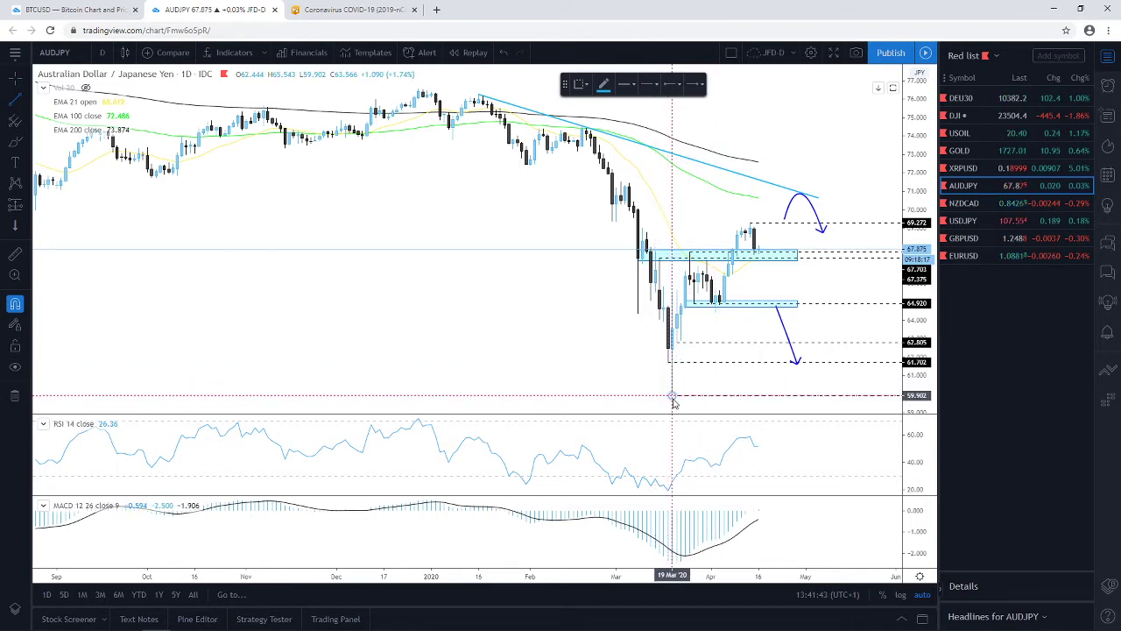
{"action": "left_click", "coordinate": [673, 399]}
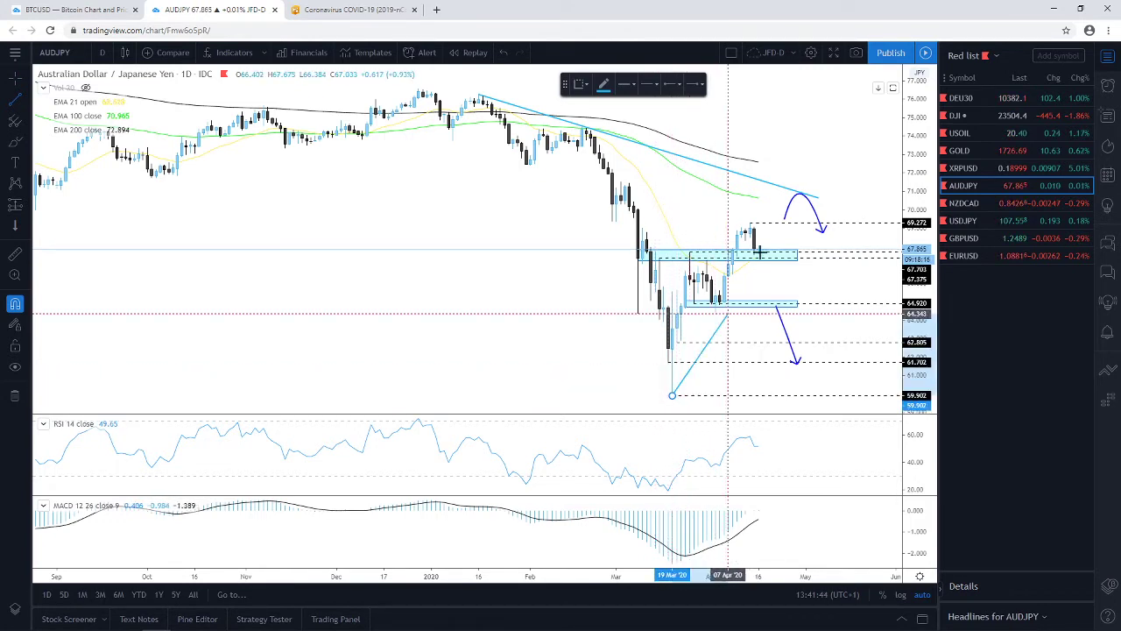
{"action": "left_click", "coordinate": [783, 198]}
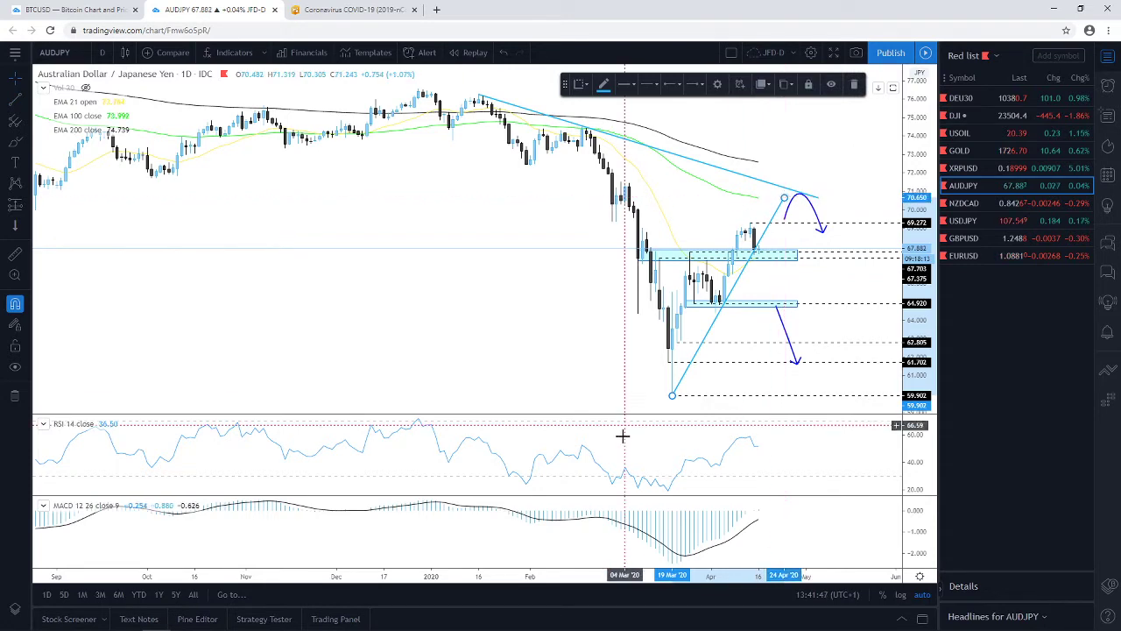
{"action": "left_click", "coordinate": [15, 99]}
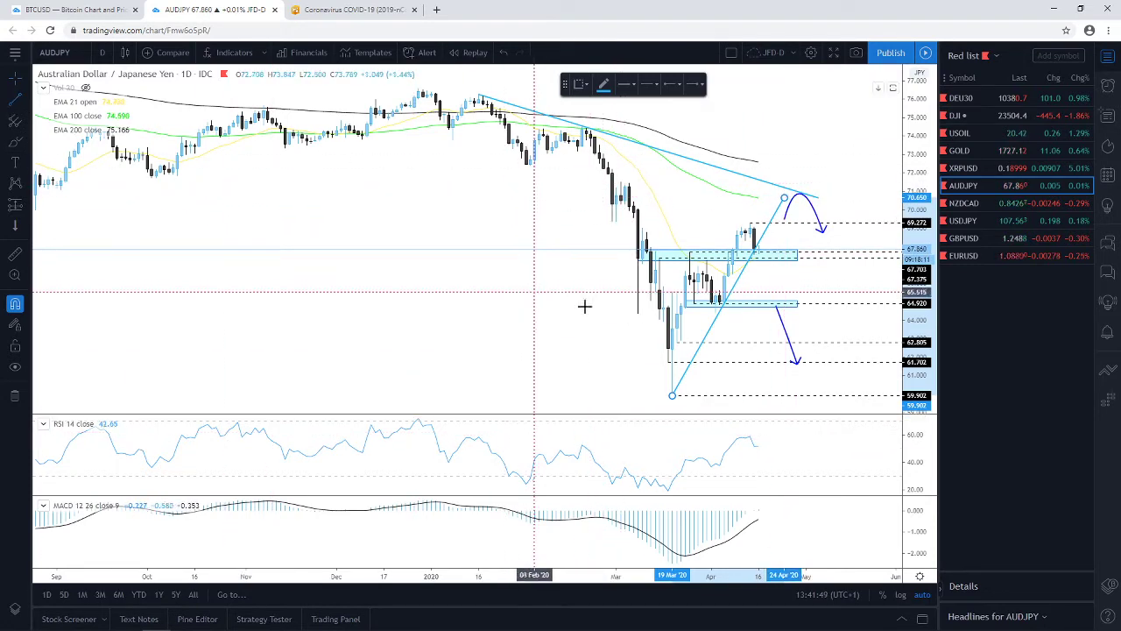
{"action": "left_click", "coordinate": [668, 361]}
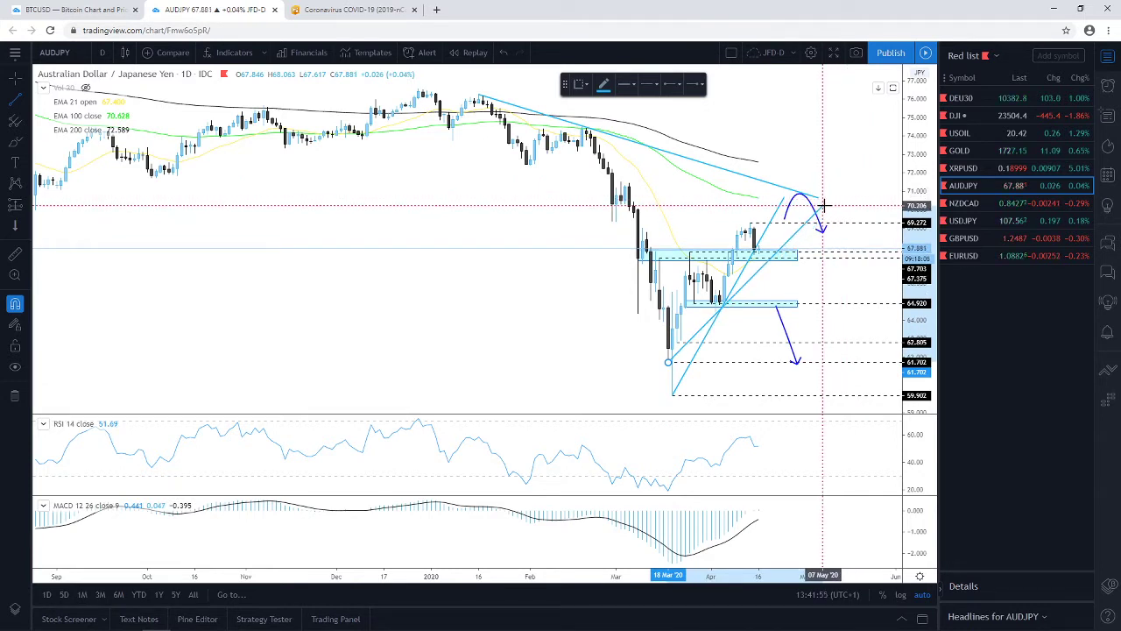
{"action": "left_click", "coordinate": [823, 205]}
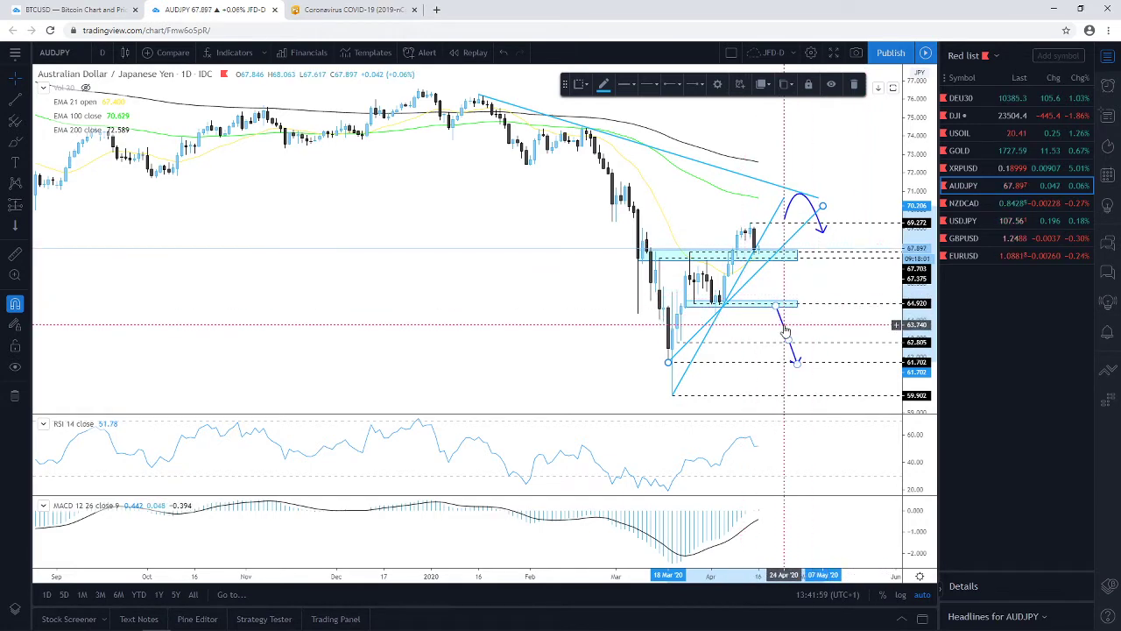
Step: Shift the downward arrow below the 64.920 zone slightly later and add a horizontal ray at 65.543 starting from 19 Mar 2020
{"action": "left_click_drag", "start_coordinate": [785, 331], "coordinate": [790, 324]}
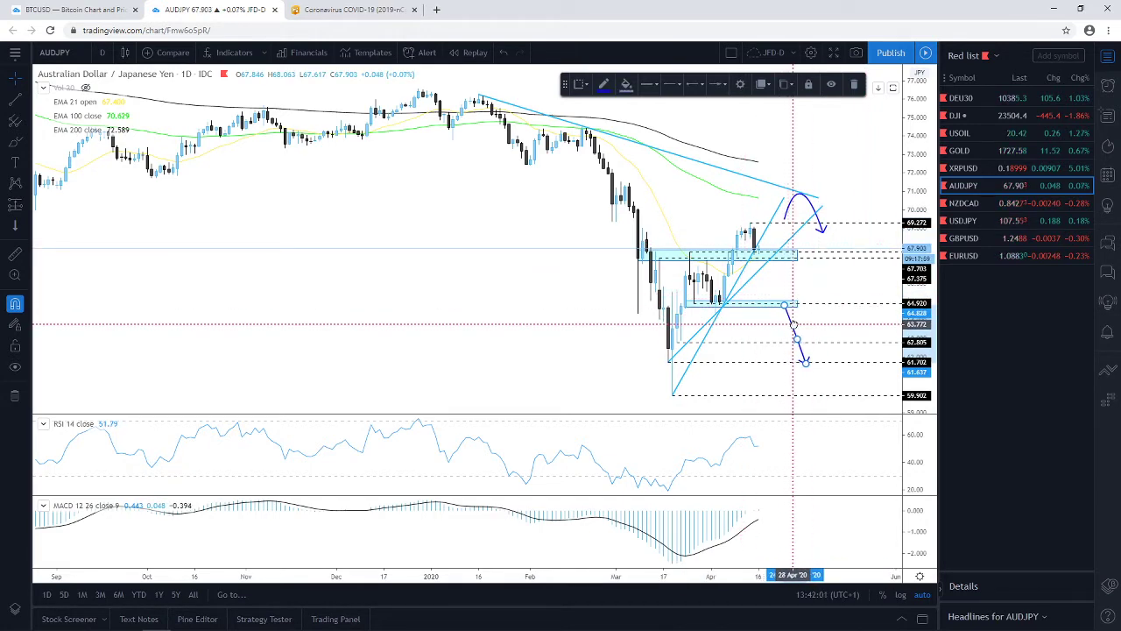
{"action": "left_click", "coordinate": [828, 323]}
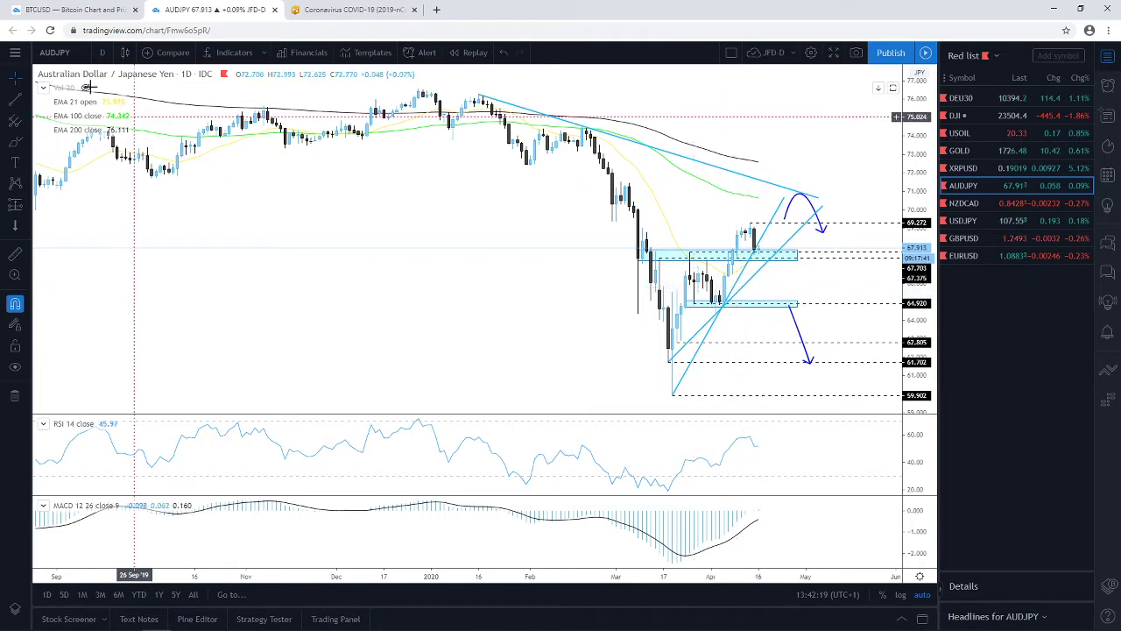
{"action": "left_click", "coordinate": [26, 100]}
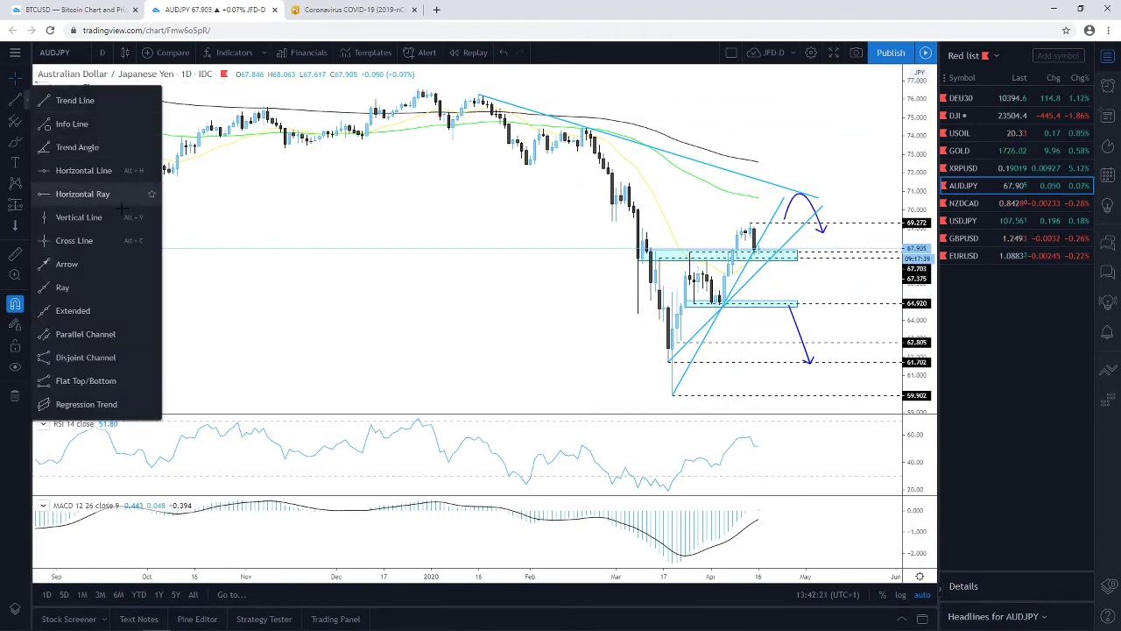
{"action": "left_click", "coordinate": [79, 196]}
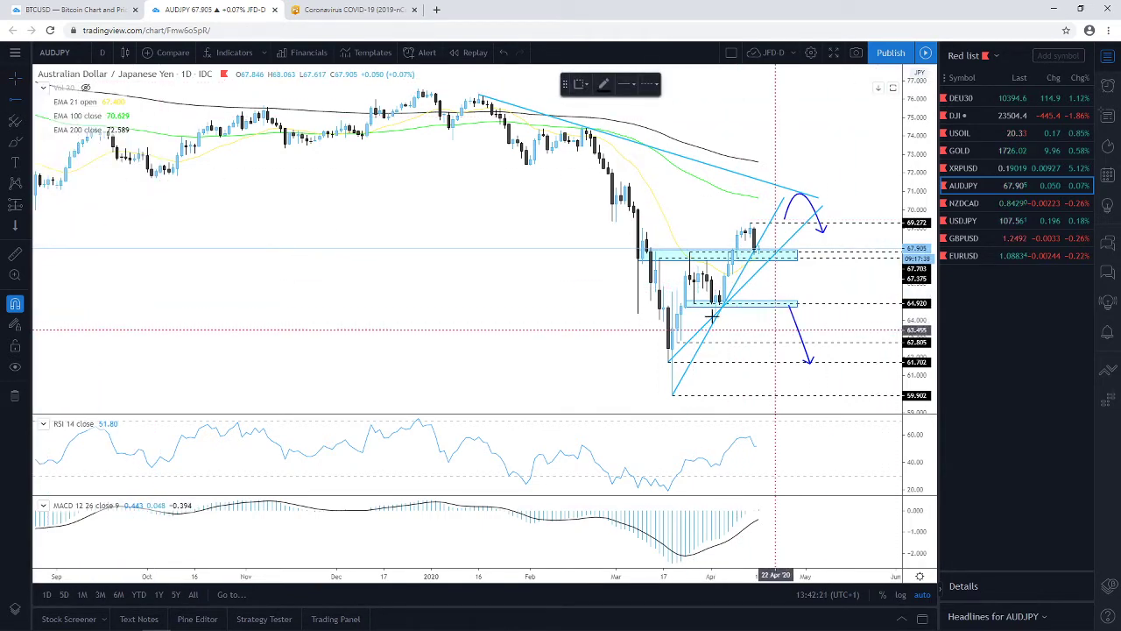
{"action": "left_click", "coordinate": [673, 291]}
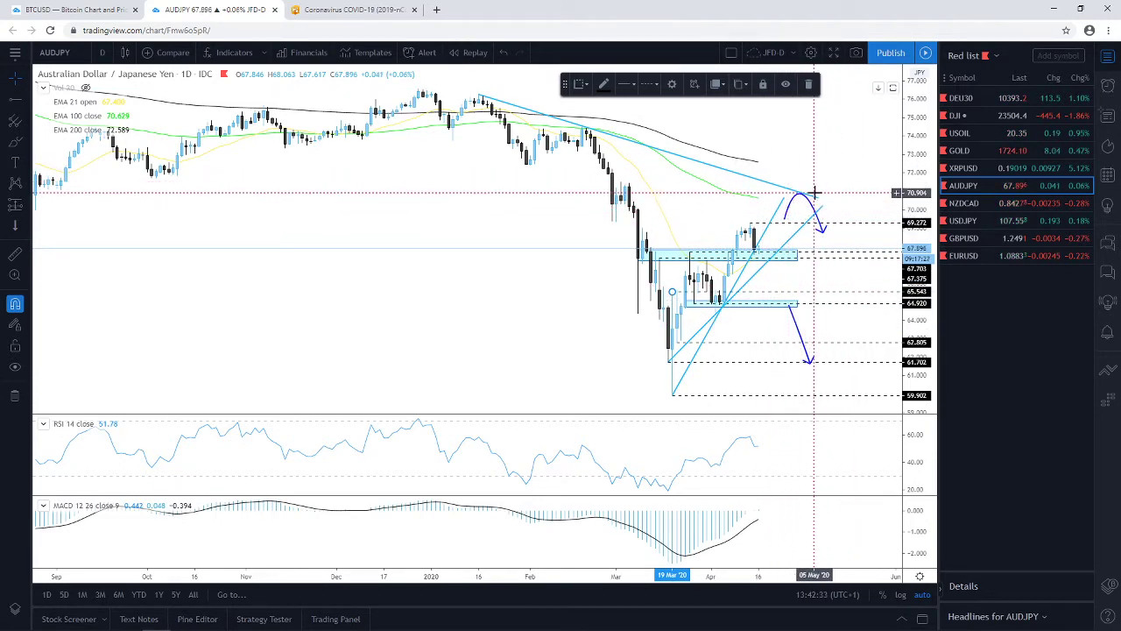
Step: Extend the falling trend line from the January high to 15 May 2020 at 70.111
{"action": "left_click_drag", "start_coordinate": [819, 201], "coordinate": [849, 207]}
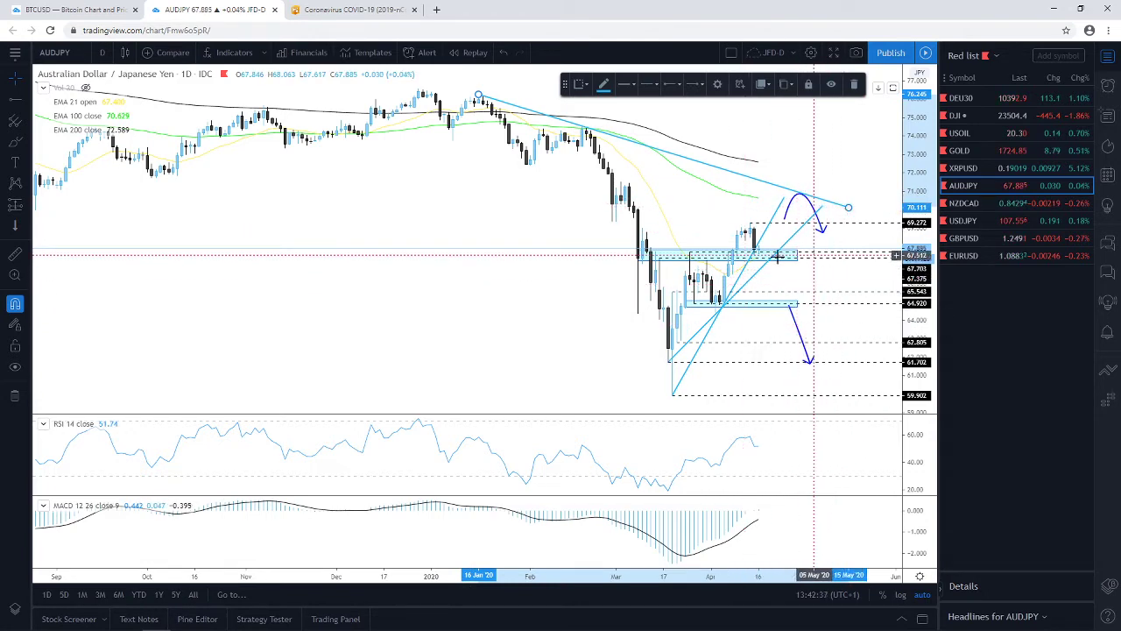
{"action": "left_click_drag", "start_coordinate": [826, 286], "coordinate": [789, 285]}
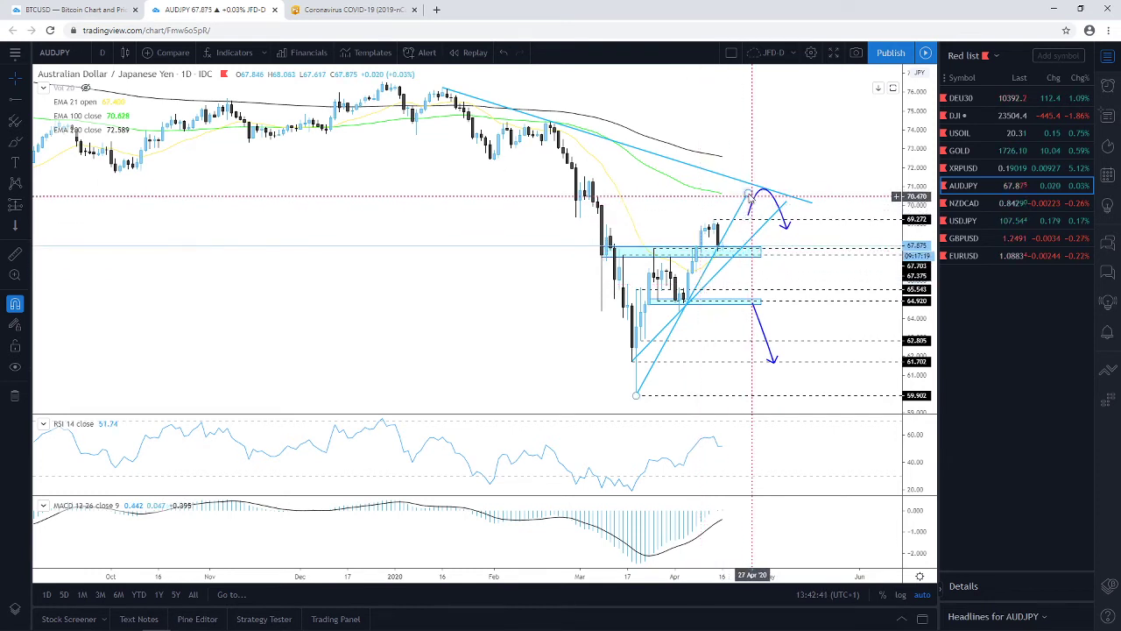
Step: Delete both rising trend lines drawn from the March lows
{"action": "left_click", "coordinate": [747, 194]}
{"action": "key", "text": "Delete"}
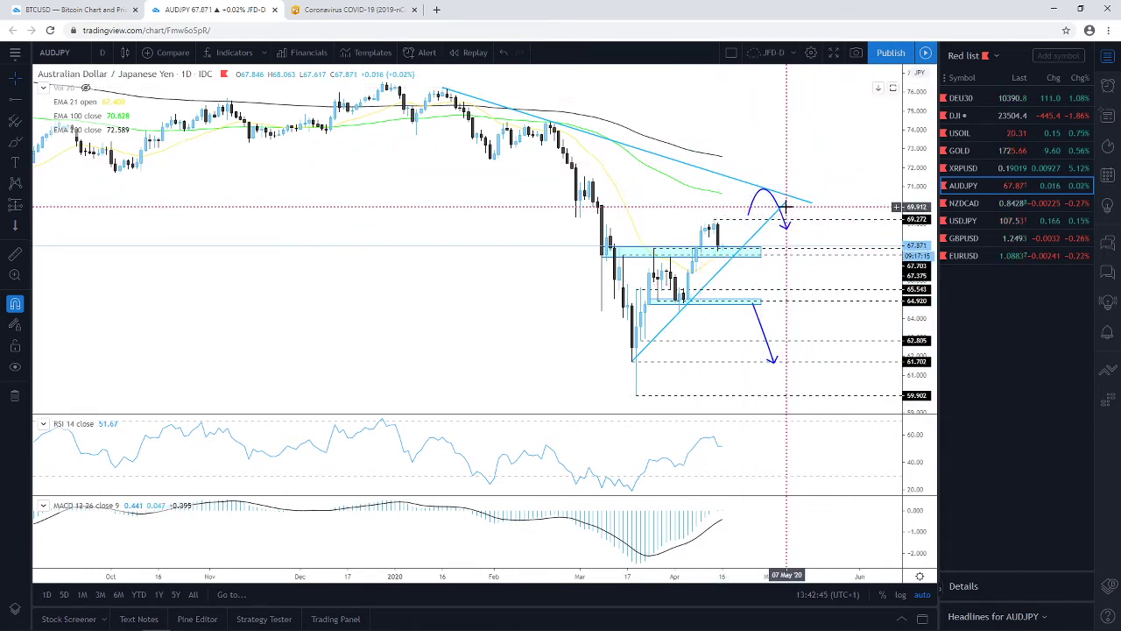
{"action": "left_click", "coordinate": [786, 201]}
{"action": "key", "text": "Delete"}
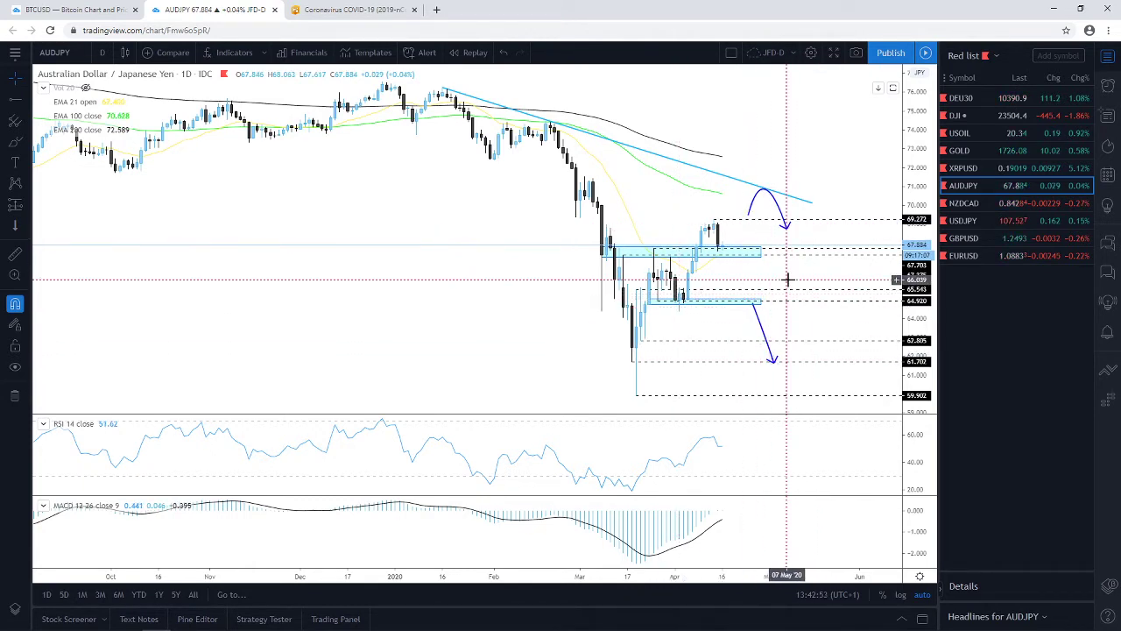
Step: Nudge the curved arrow slightly later in time beneath the falling trend line
{"action": "left_click", "coordinate": [708, 257]}
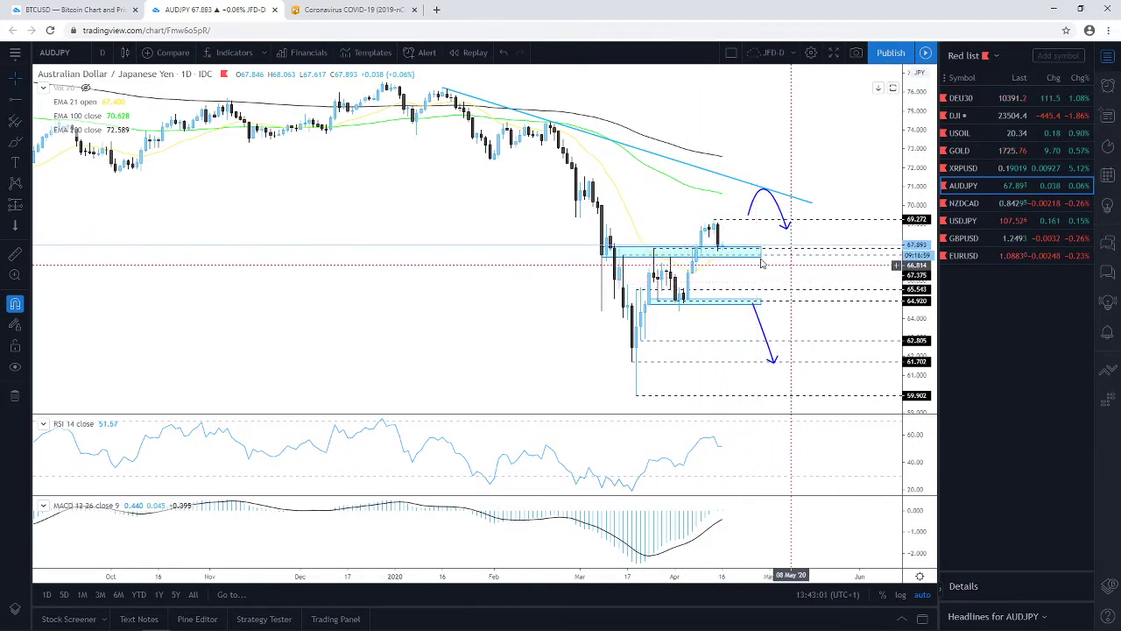
{"action": "left_click", "coordinate": [731, 255]}
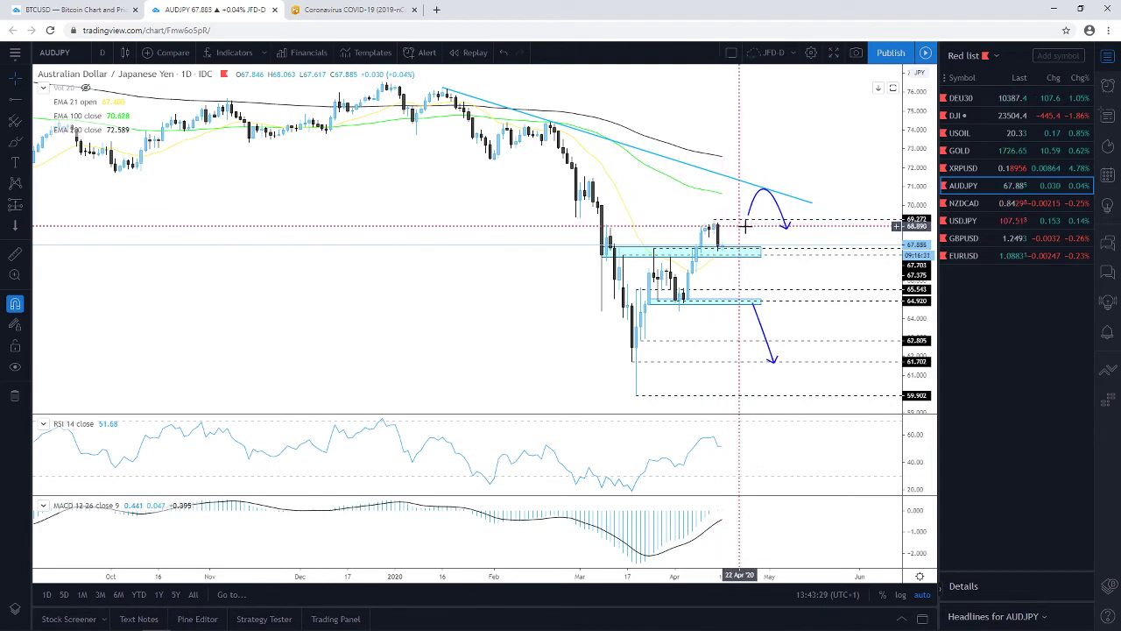
{"action": "left_click", "coordinate": [776, 205]}
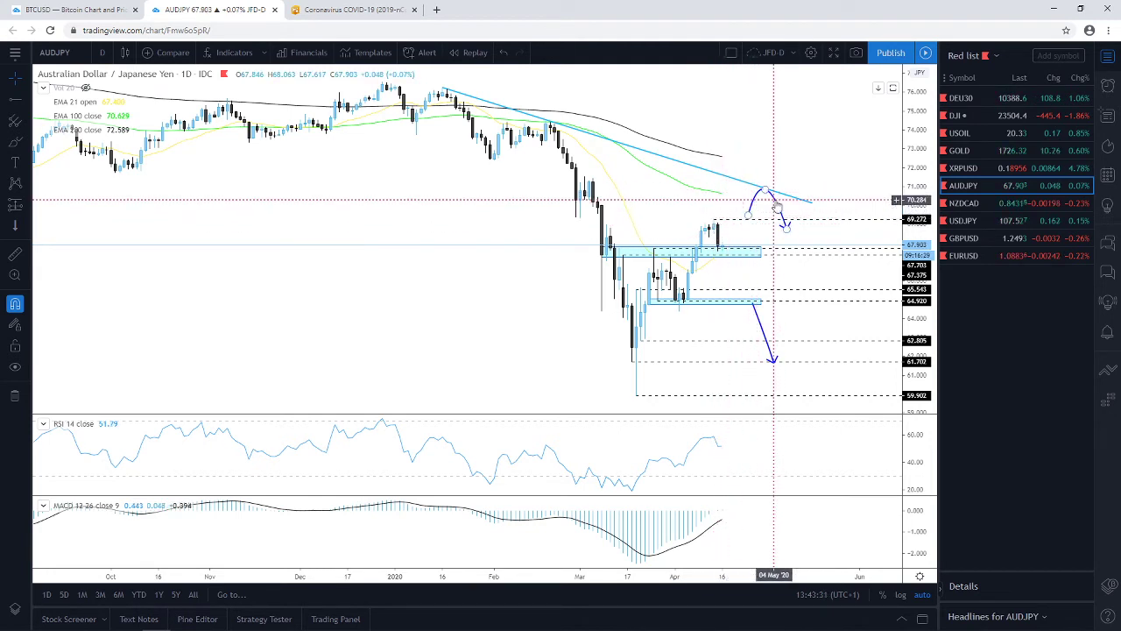
{"action": "left_click_drag", "start_coordinate": [776, 205], "coordinate": [777, 201]}
{"action": "left_click", "coordinate": [841, 167]}
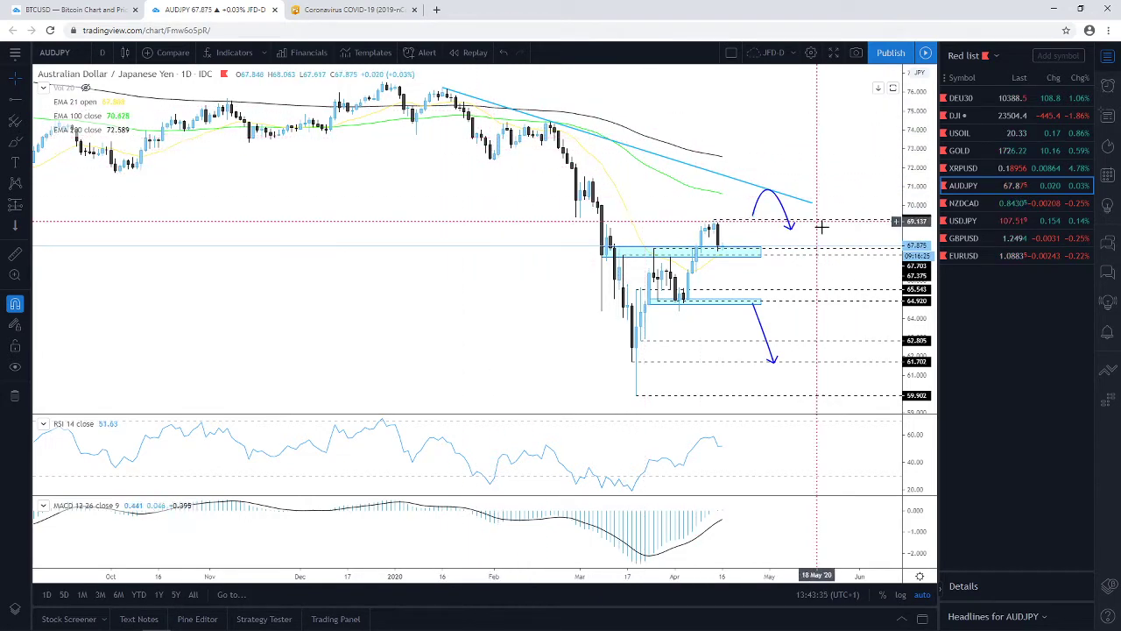
{"action": "left_click", "coordinate": [626, 250]}
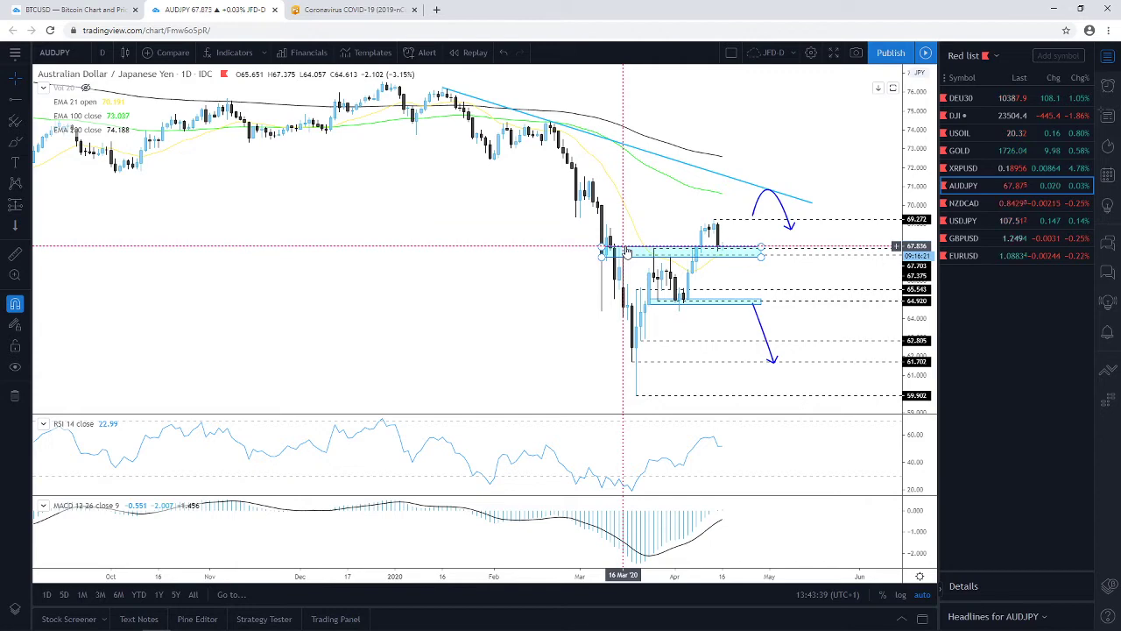
{"action": "left_click", "coordinate": [782, 278]}
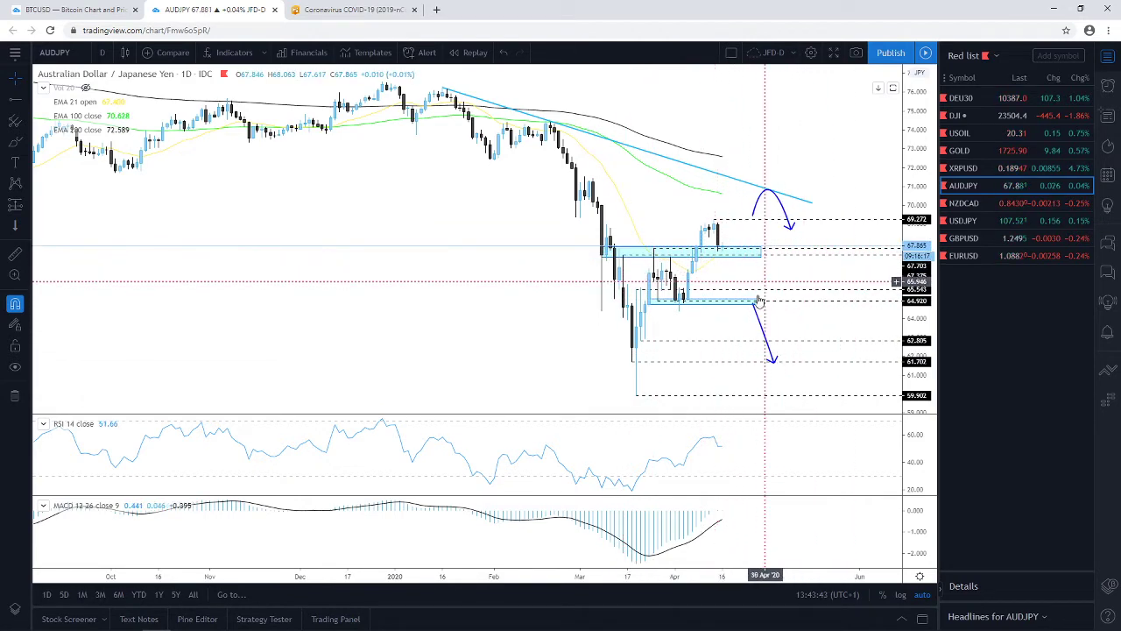
Step: Open the NZDCAD daily chart and examine its long falling trend line back to the March 2019 high
{"action": "left_click", "coordinate": [964, 202]}
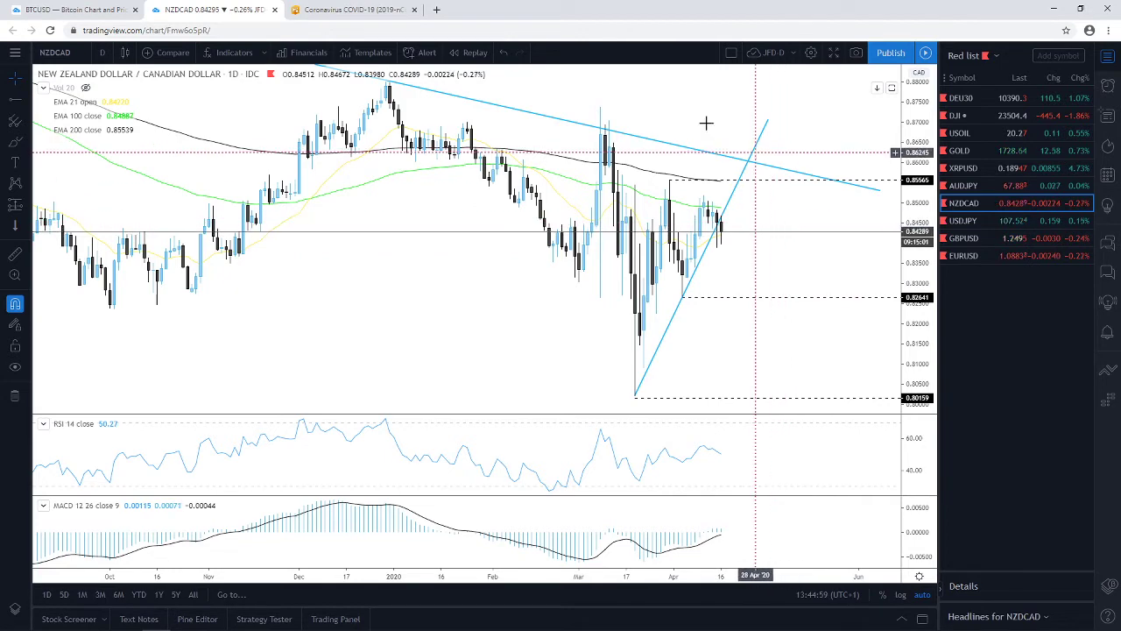
{"action": "scroll", "coordinate": [526, 99], "scroll_direction": "down", "scroll_amount": 6}
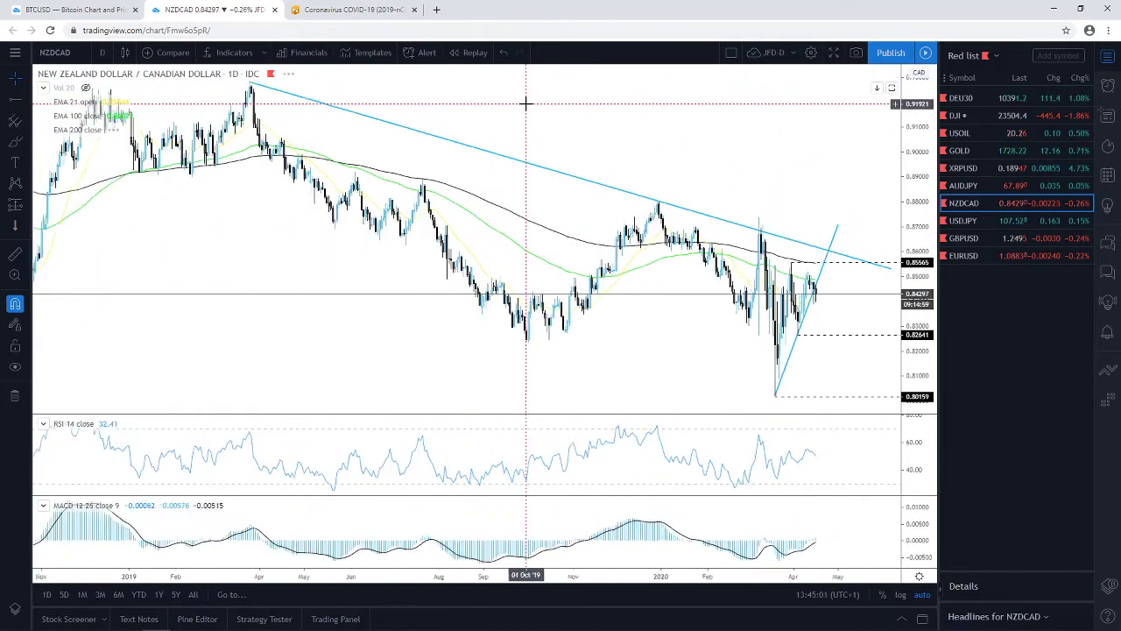
{"action": "mouse_move", "coordinate": [116, 124]}
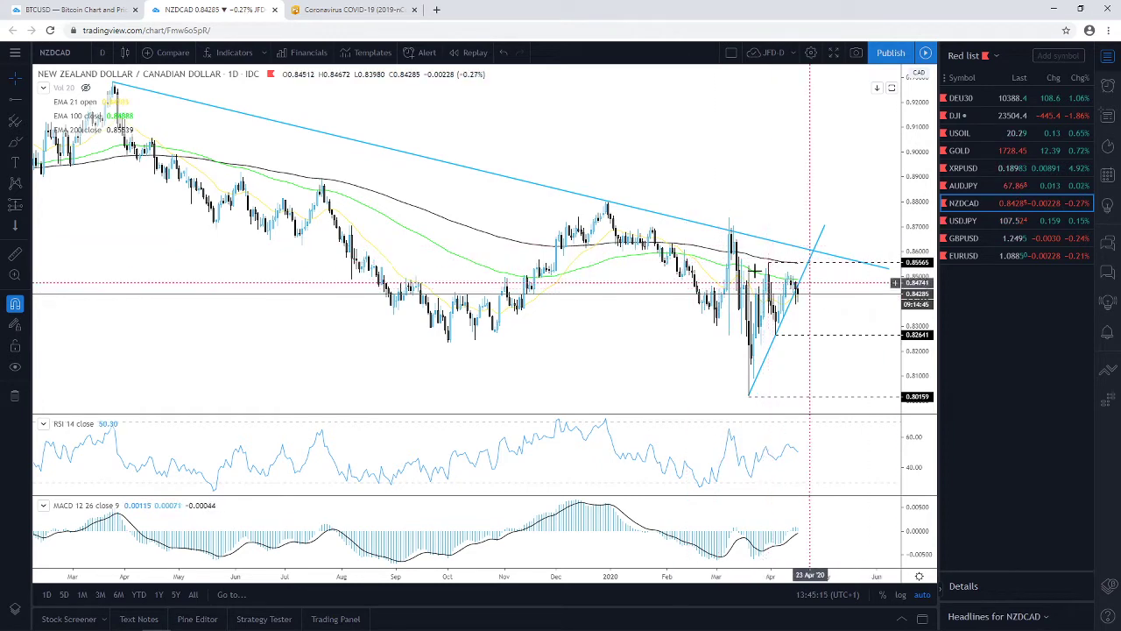
{"action": "scroll", "coordinate": [720, 302], "scroll_direction": "up", "scroll_amount": 3}
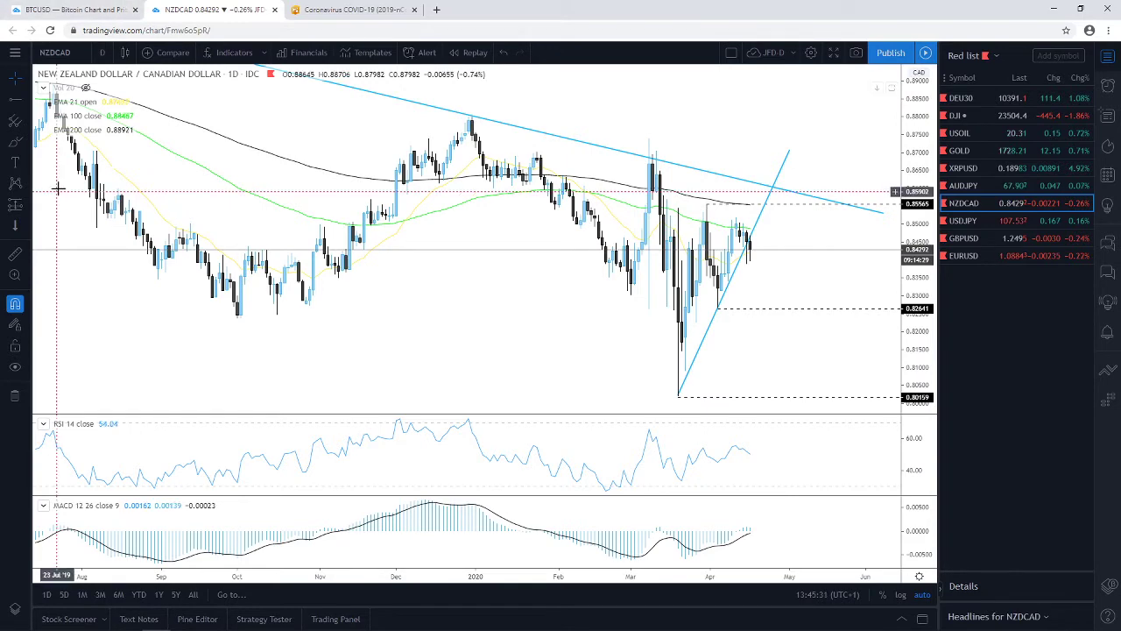
Step: Draw a curved arrow downward from the 0.82641 level at about 1 May 2020 to just above the 0.80159 level
{"action": "left_click", "coordinate": [29, 144]}
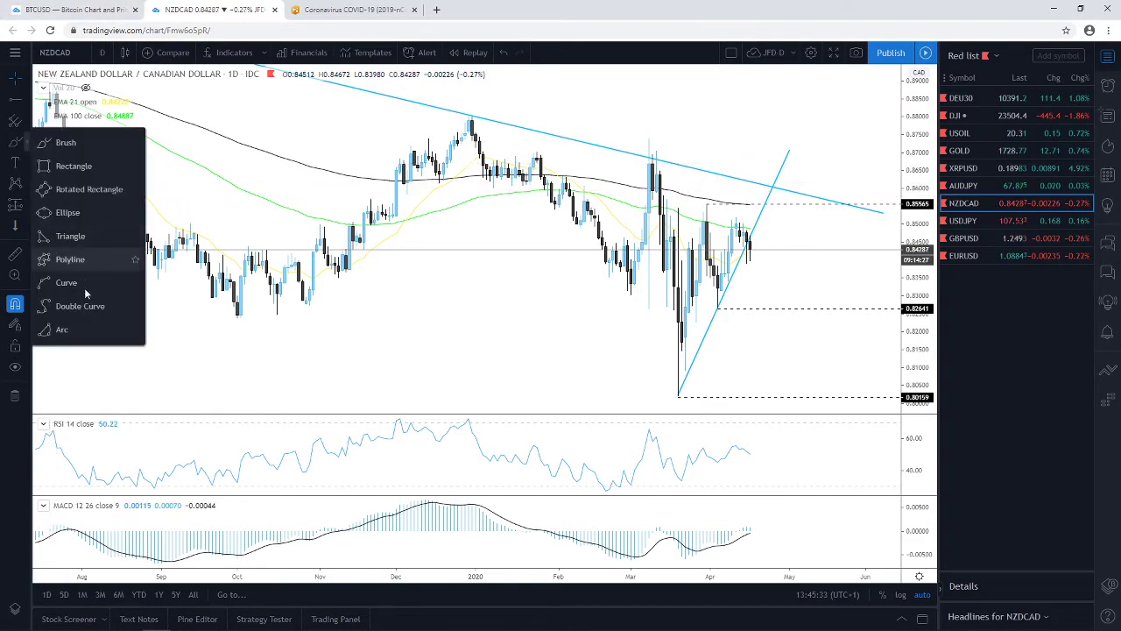
{"action": "left_click", "coordinate": [77, 285]}
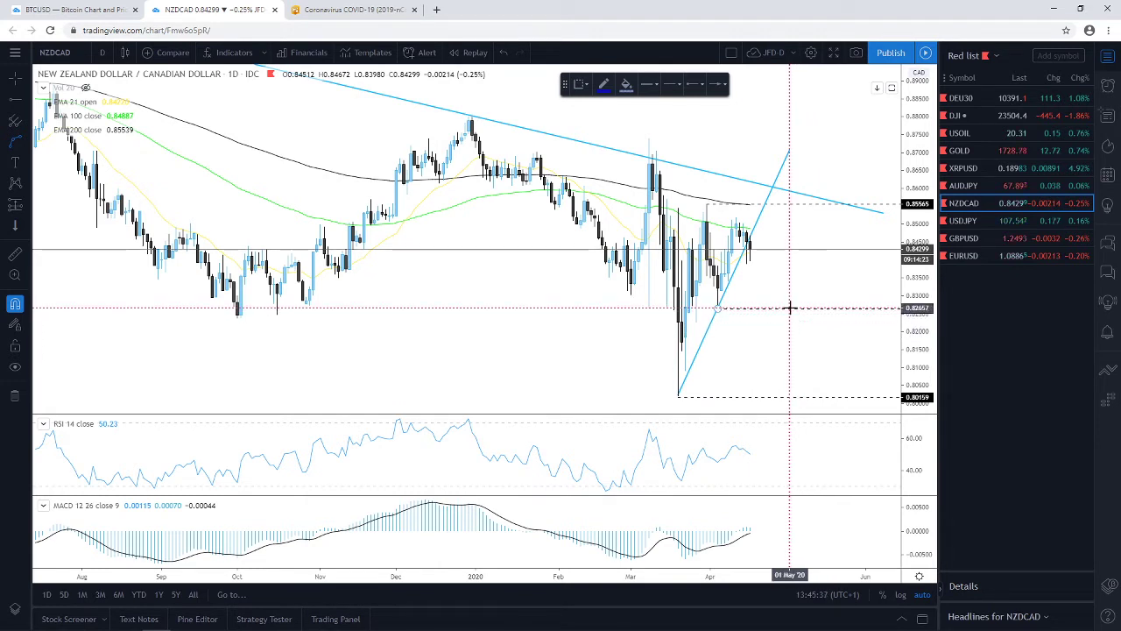
{"action": "left_click_drag", "start_coordinate": [790, 309], "coordinate": [824, 394]}
{"action": "left_click", "coordinate": [793, 359]}
{"action": "left_click", "coordinate": [808, 352]}
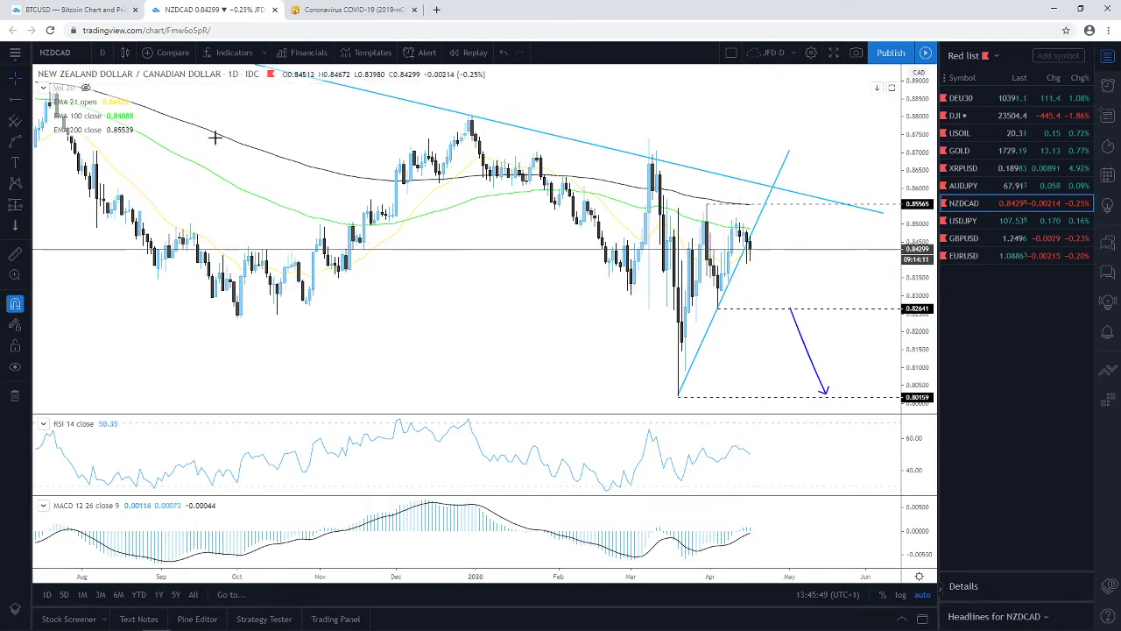
Step: Draw a falling trend line from the 31 Mar 2020 high at 0.85565 to 27 May 2020 at 0.83750
{"action": "left_click", "coordinate": [27, 102]}
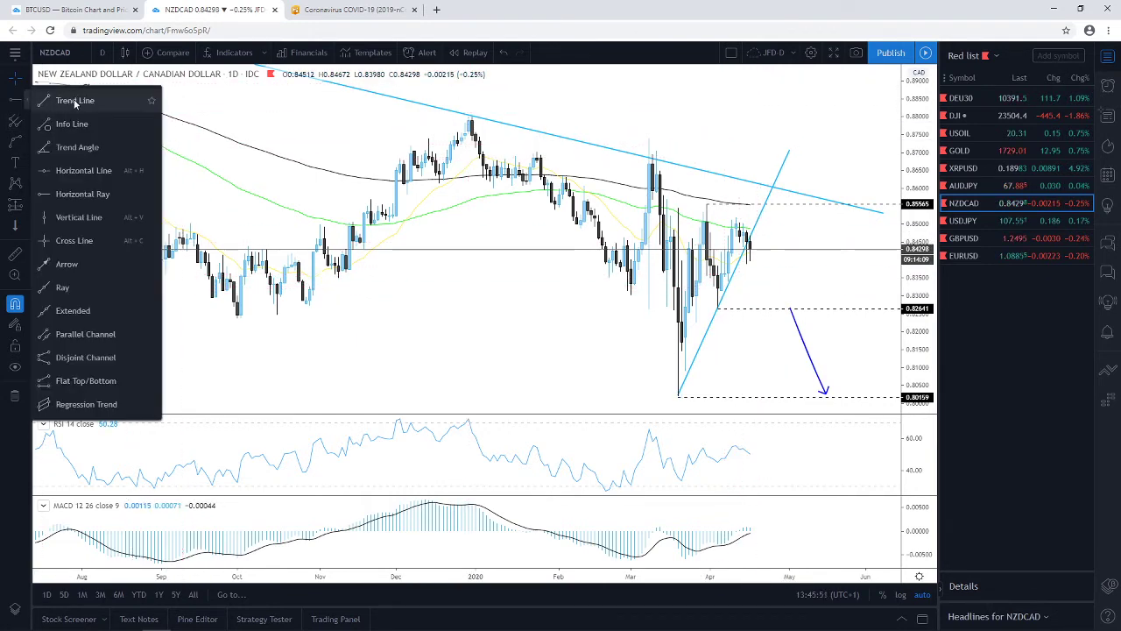
{"action": "left_click", "coordinate": [66, 99]}
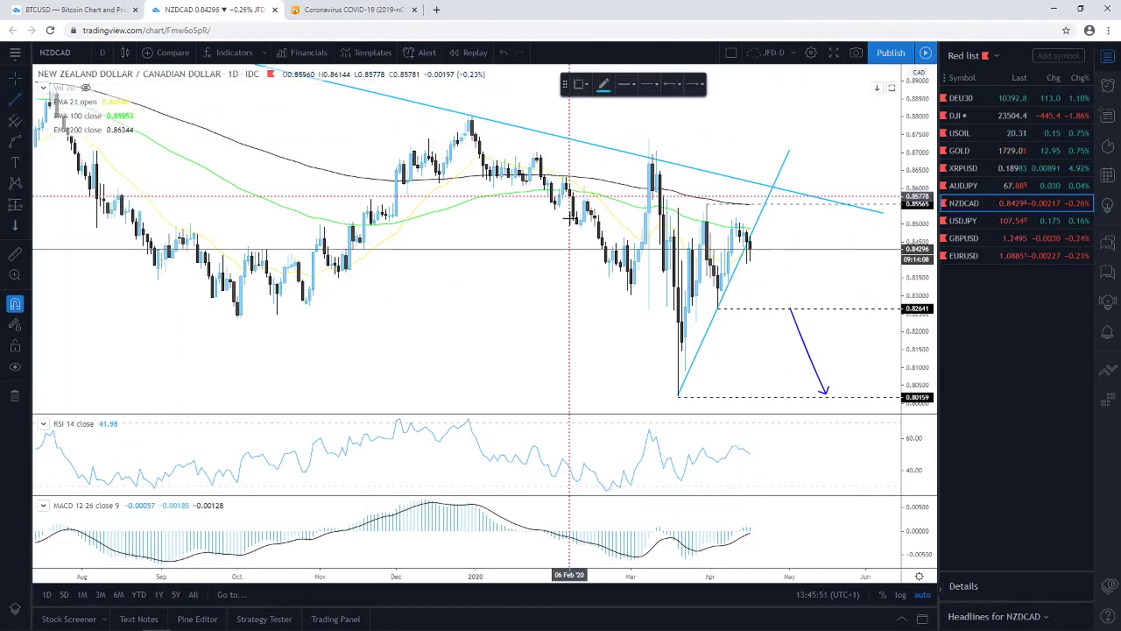
{"action": "left_click", "coordinate": [707, 204]}
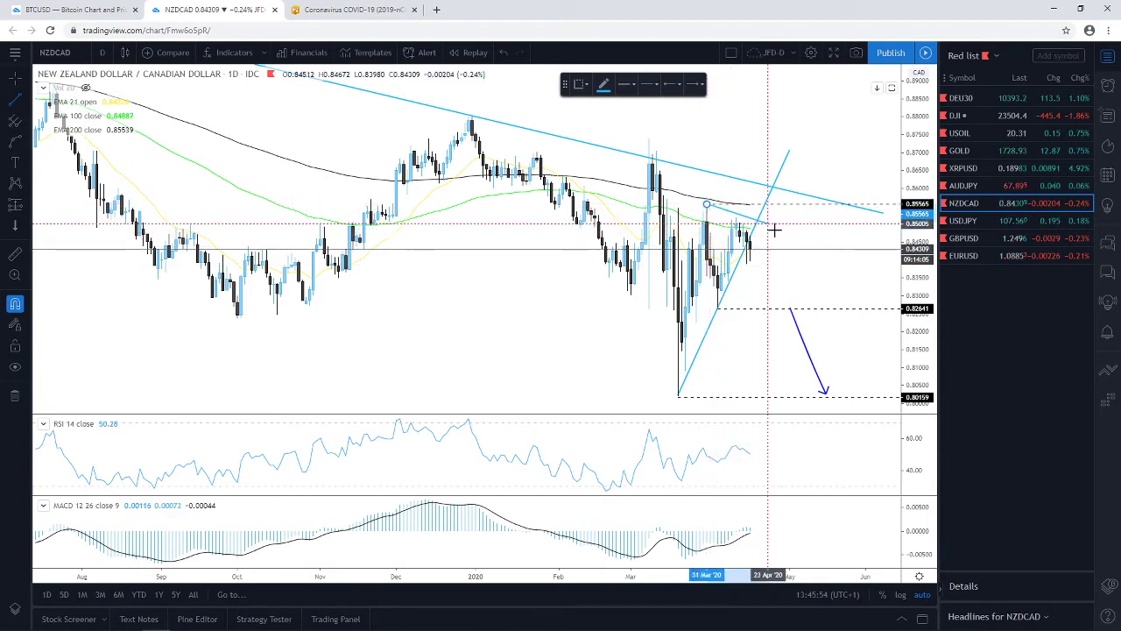
{"action": "left_click", "coordinate": [854, 269]}
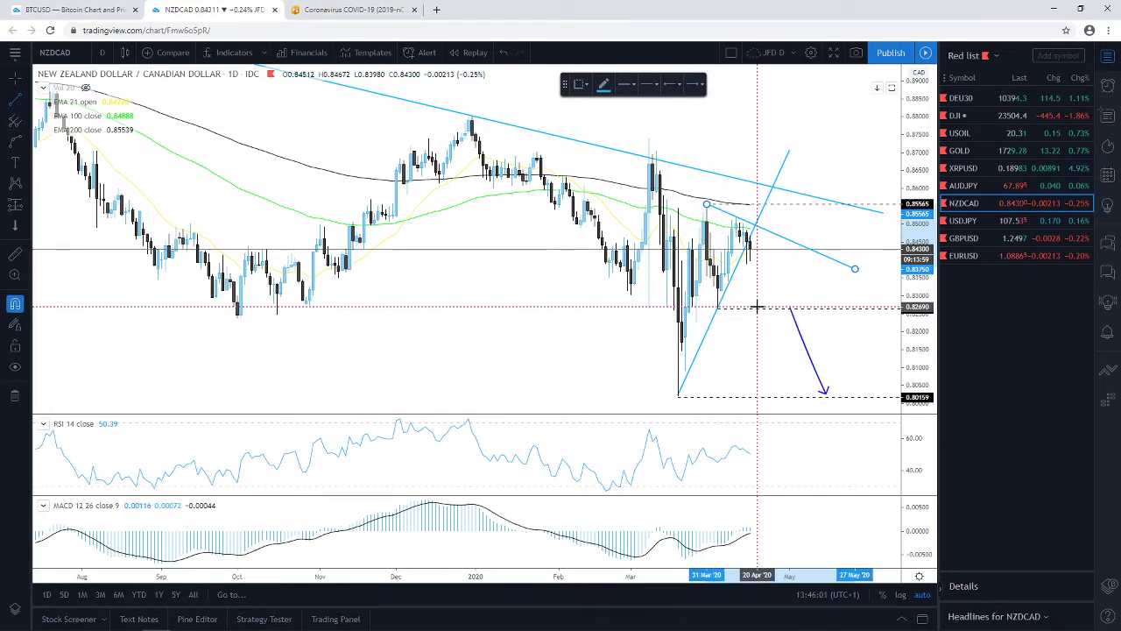
Step: Draw a rising trend line beneath the recent lows from 27 Mar 2020 at 0.82233 to 14 May 2020 at 0.84810
{"action": "left_click", "coordinate": [699, 322]}
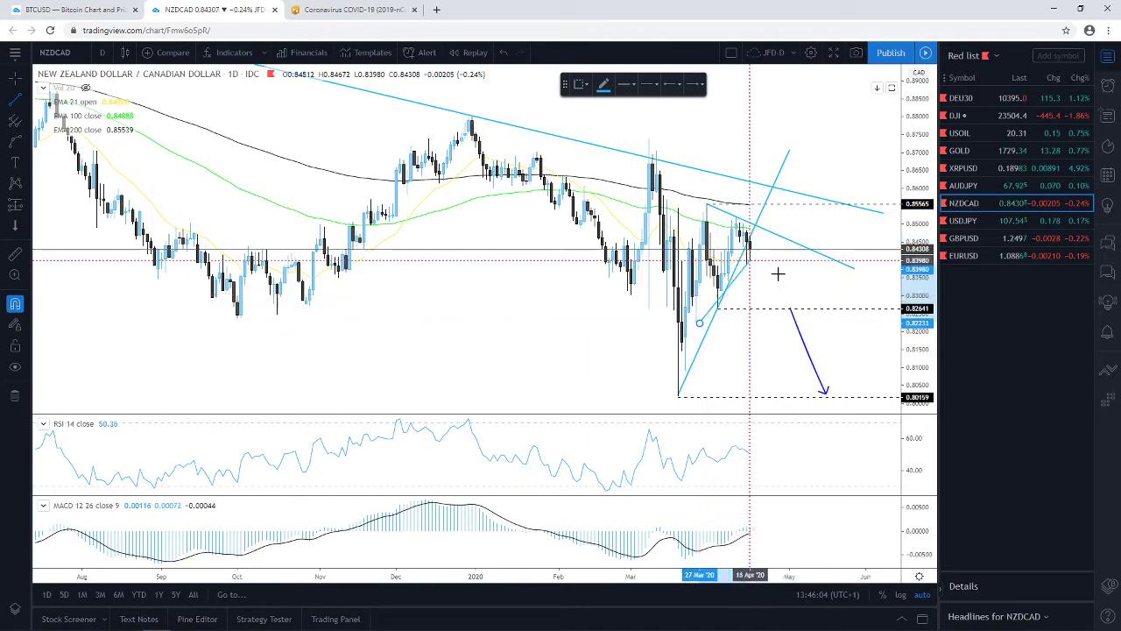
{"action": "left_click", "coordinate": [823, 231]}
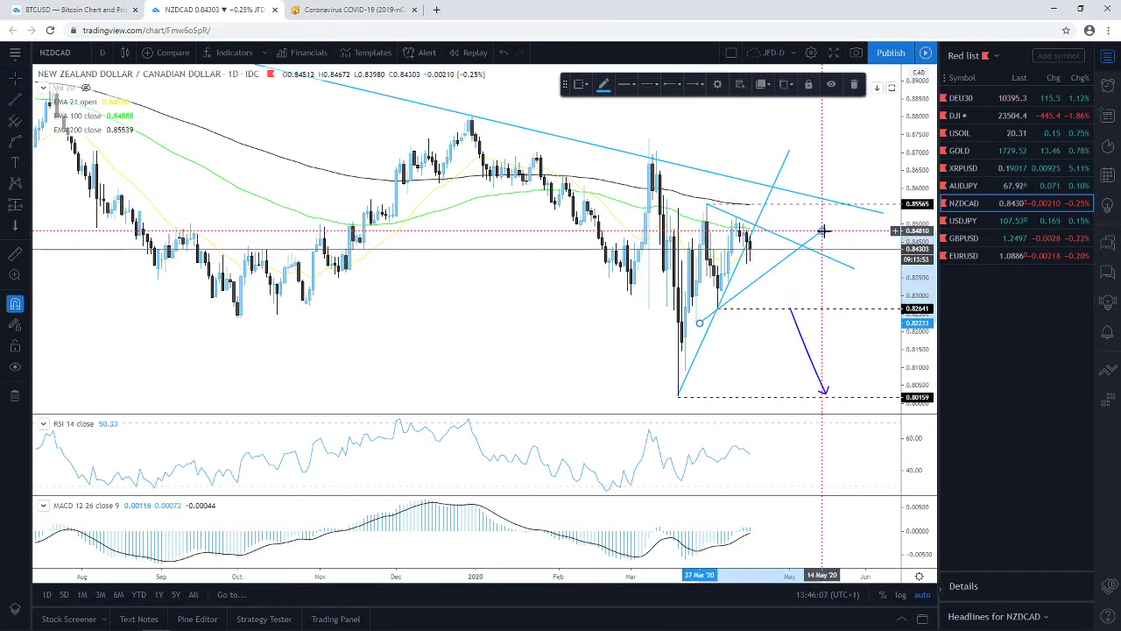
{"action": "left_click", "coordinate": [804, 259]}
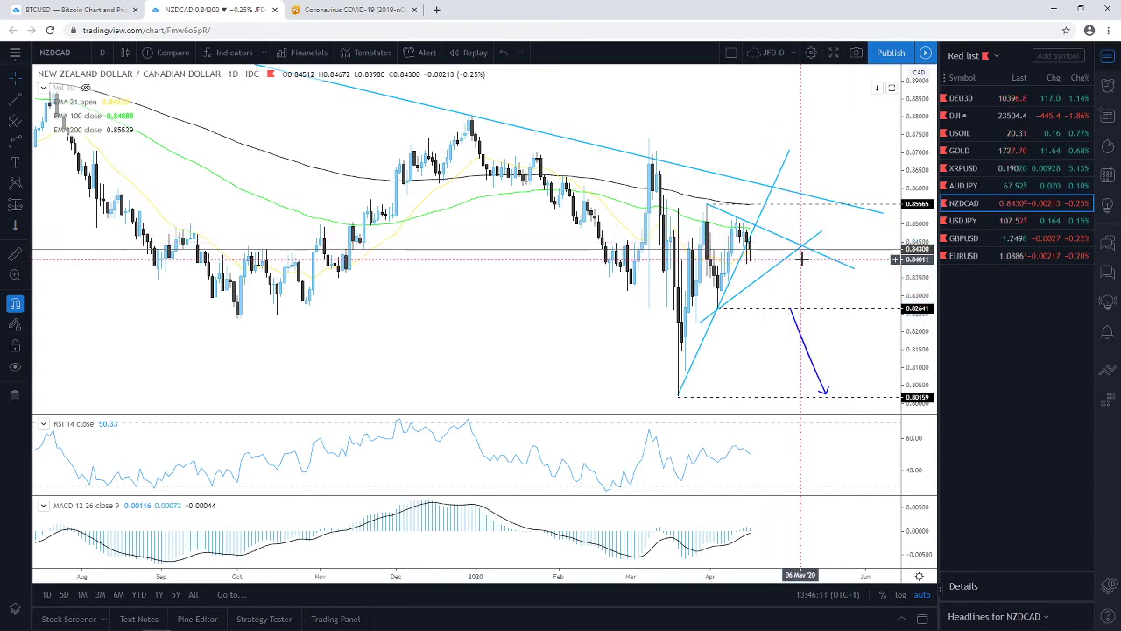
Step: Adjust the new rising trend line to start on 26 Mar 2020 at 0.82261 and end slightly lower, at about 0.84483
{"action": "left_click", "coordinate": [698, 322]}
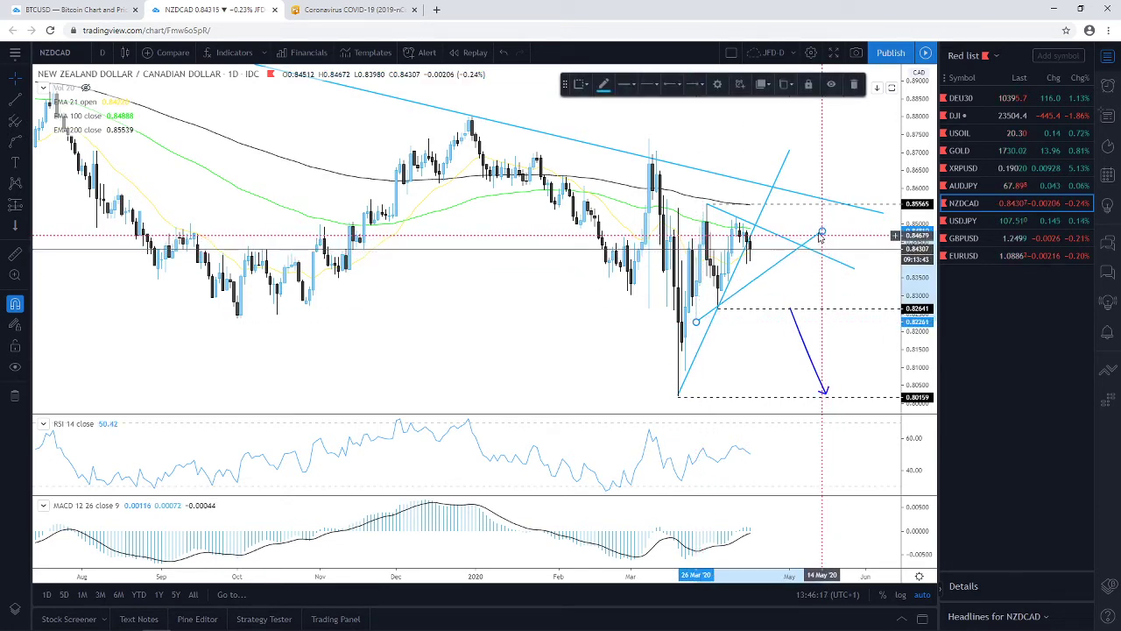
{"action": "left_click_drag", "start_coordinate": [822, 232], "coordinate": [825, 242]}
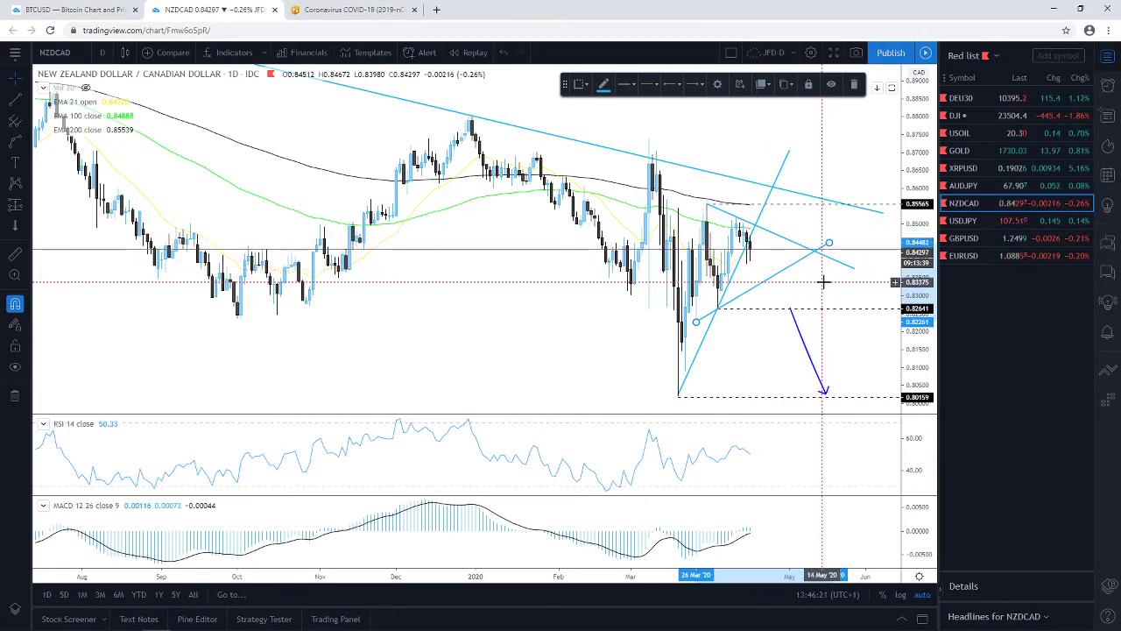
{"action": "left_click", "coordinate": [821, 281]}
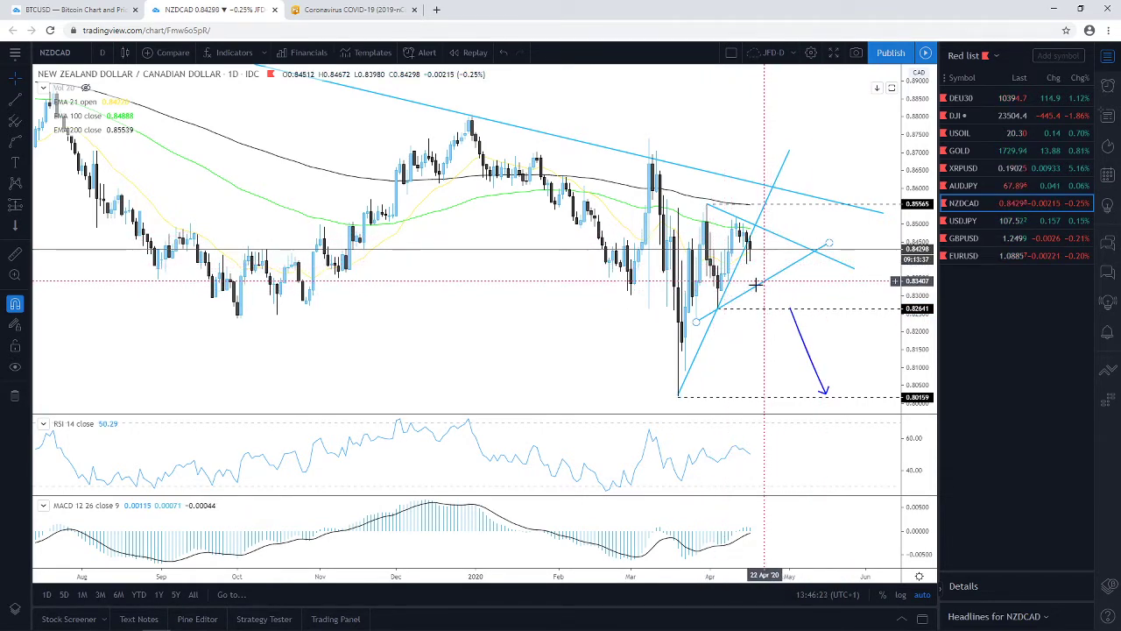
{"action": "left_click", "coordinate": [761, 285]}
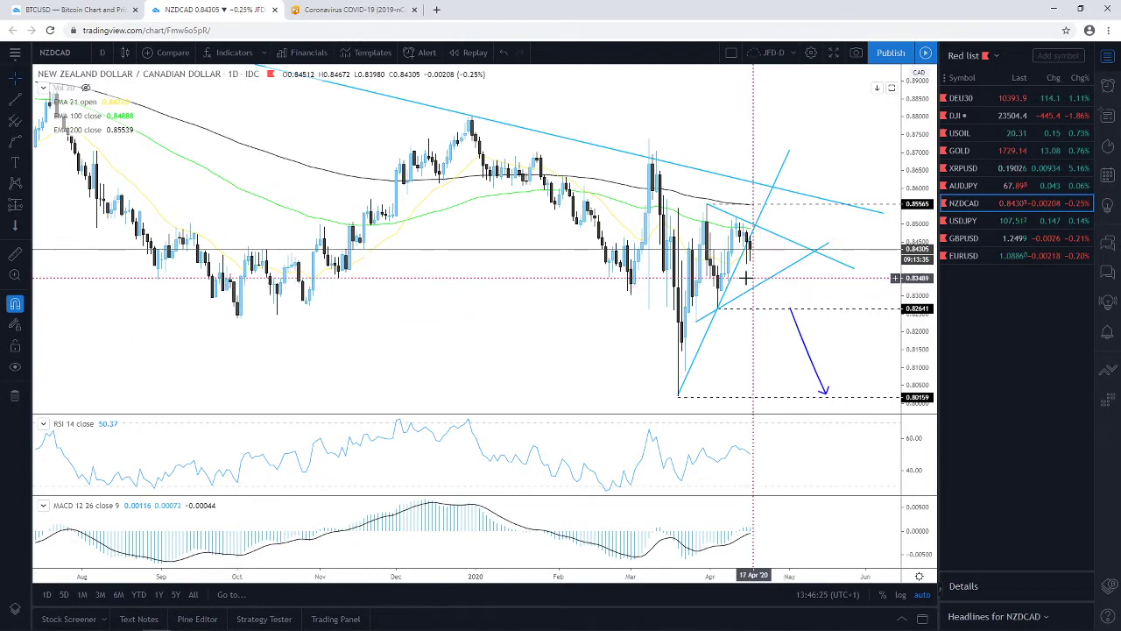
{"action": "left_click", "coordinate": [761, 257]}
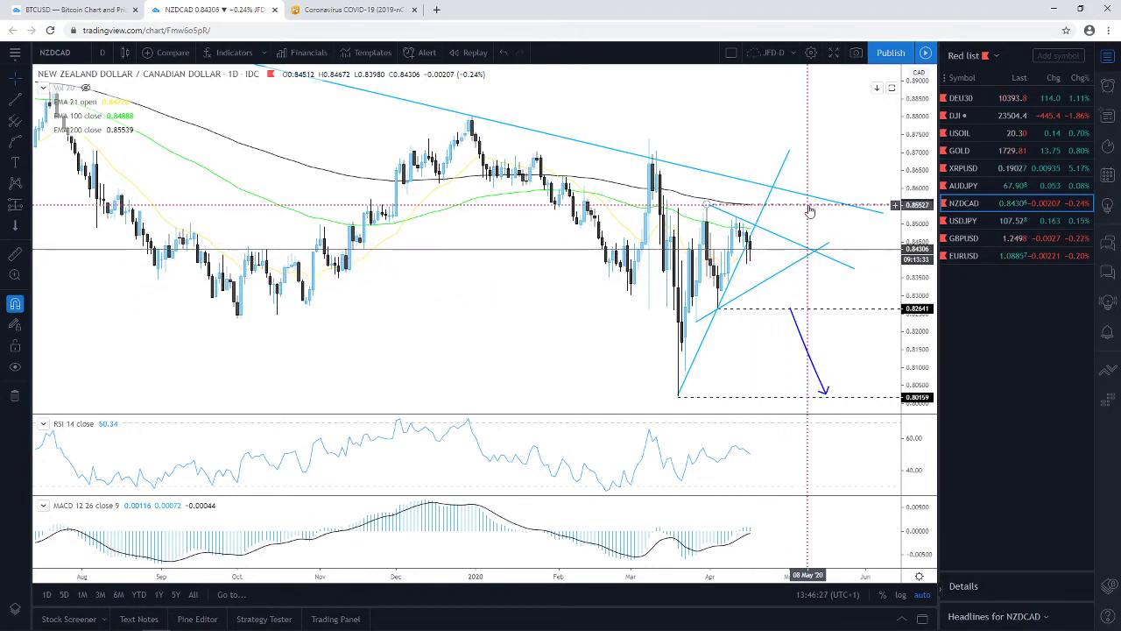
{"action": "left_click", "coordinate": [802, 266]}
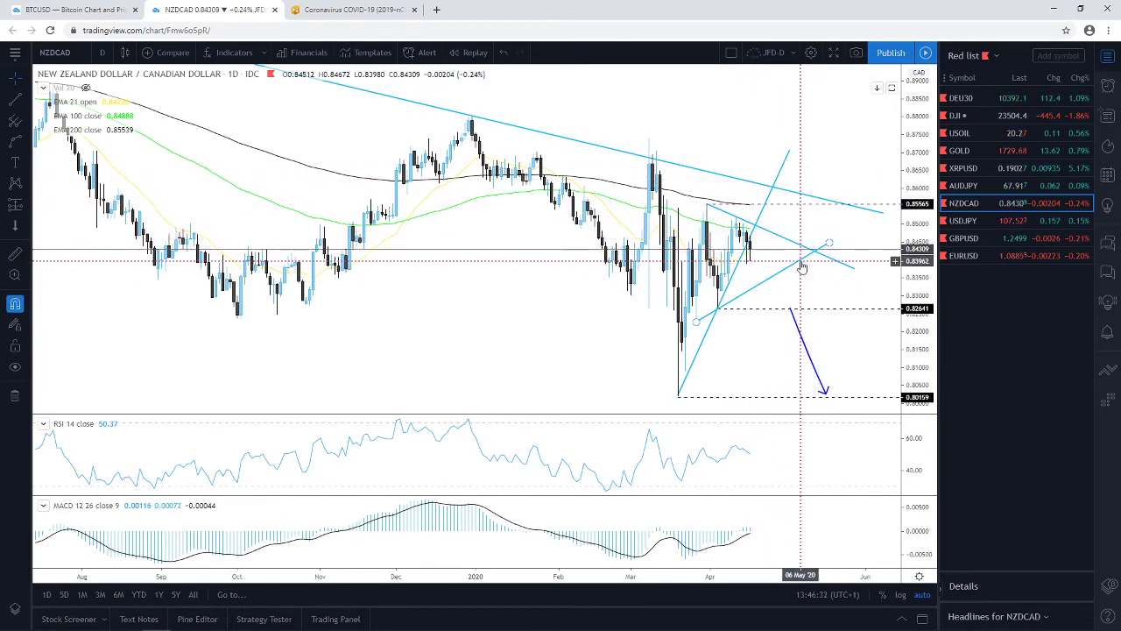
{"action": "left_click", "coordinate": [800, 200]}
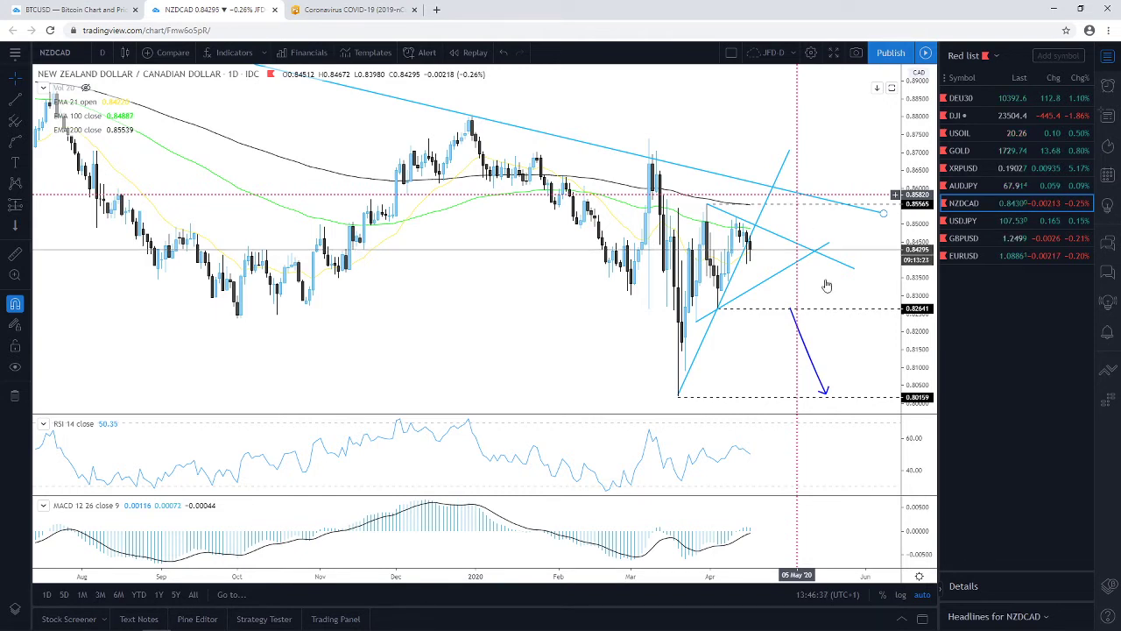
{"action": "left_click", "coordinate": [771, 323]}
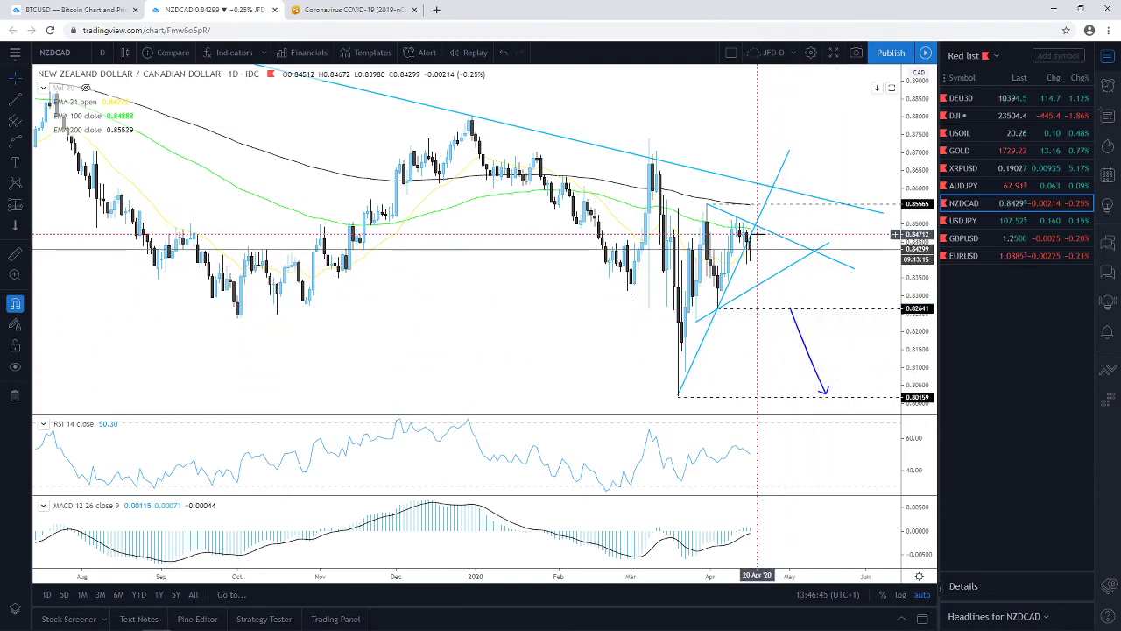
Step: Delete the steep rising trend line from the March low and shorten the short falling trend line to end on 19 May 2020 at about 0.839
{"action": "left_click", "coordinate": [789, 152]}
{"action": "left_click", "coordinate": [856, 84]}
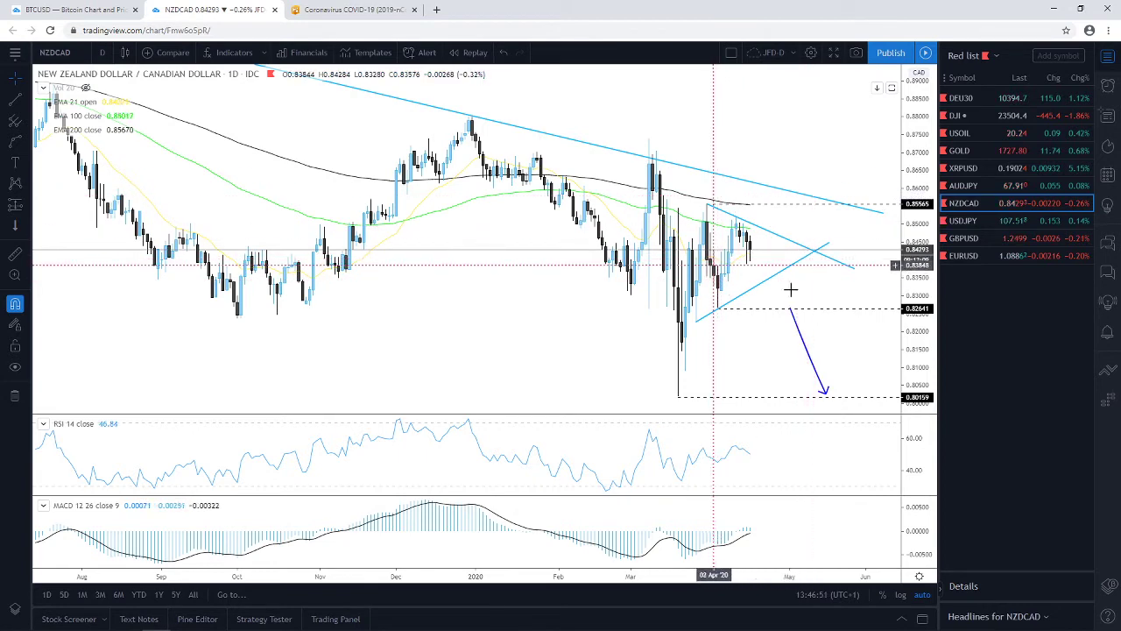
{"action": "left_click_drag", "start_coordinate": [854, 265], "coordinate": [836, 264]}
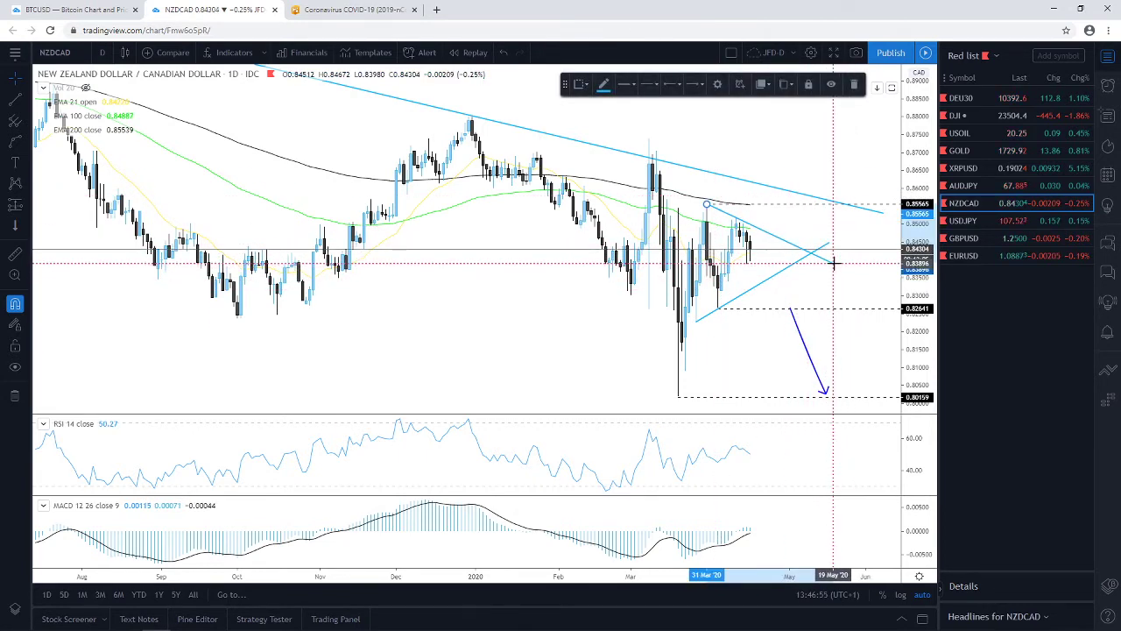
{"action": "left_click", "coordinate": [853, 233]}
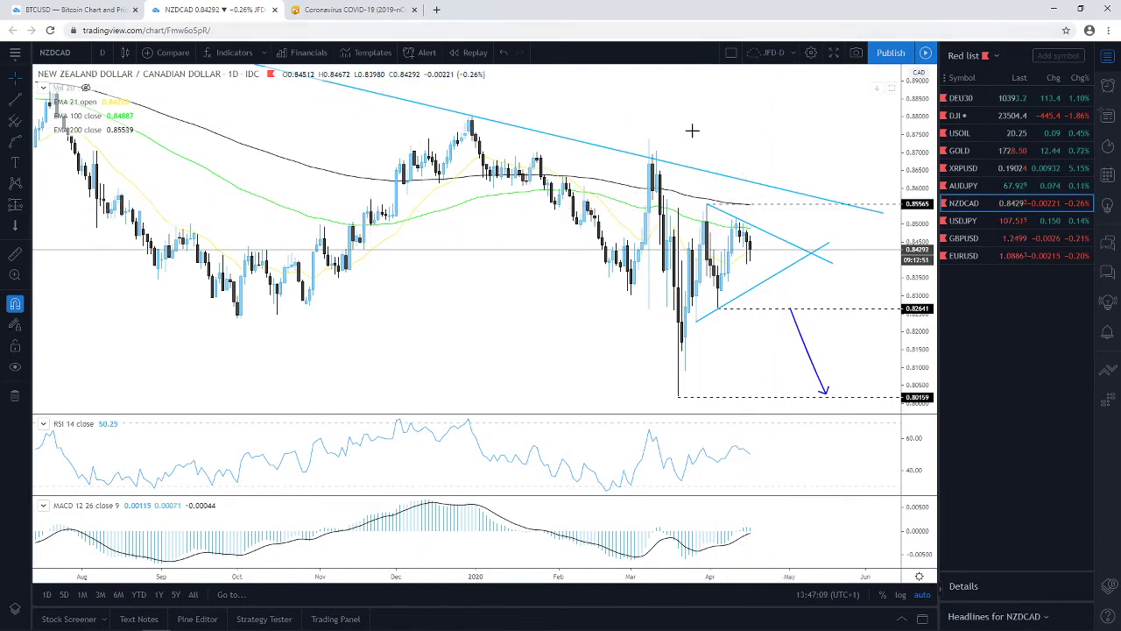
Step: Open the USDJPY chart and move the start of the downward arrow below the 106.922 zone to 21 Apr 2020 at 106.757
{"action": "left_click", "coordinate": [971, 238]}
{"action": "left_click", "coordinate": [966, 221]}
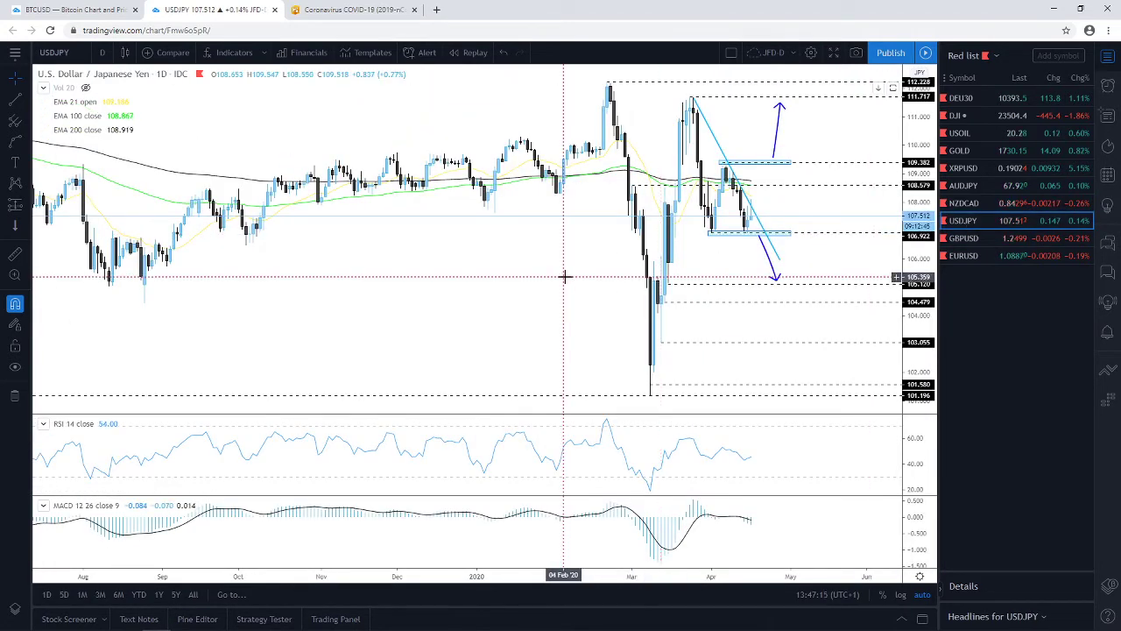
{"action": "scroll", "coordinate": [565, 277], "scroll_direction": "up", "scroll_amount": 3}
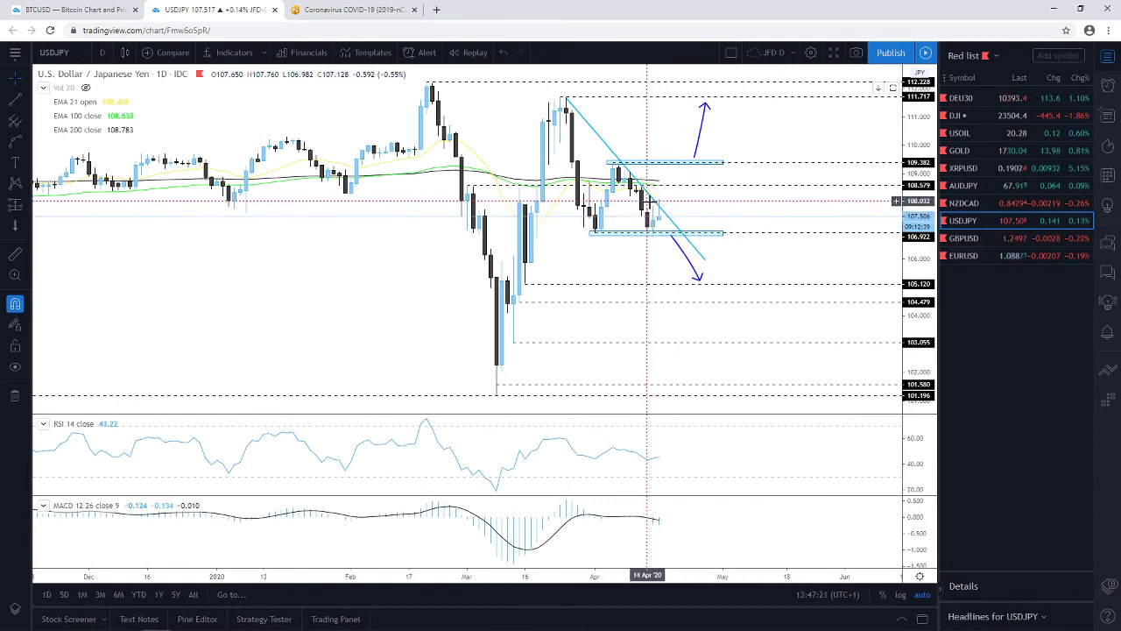
{"action": "left_click_drag", "start_coordinate": [618, 275], "coordinate": [738, 277]}
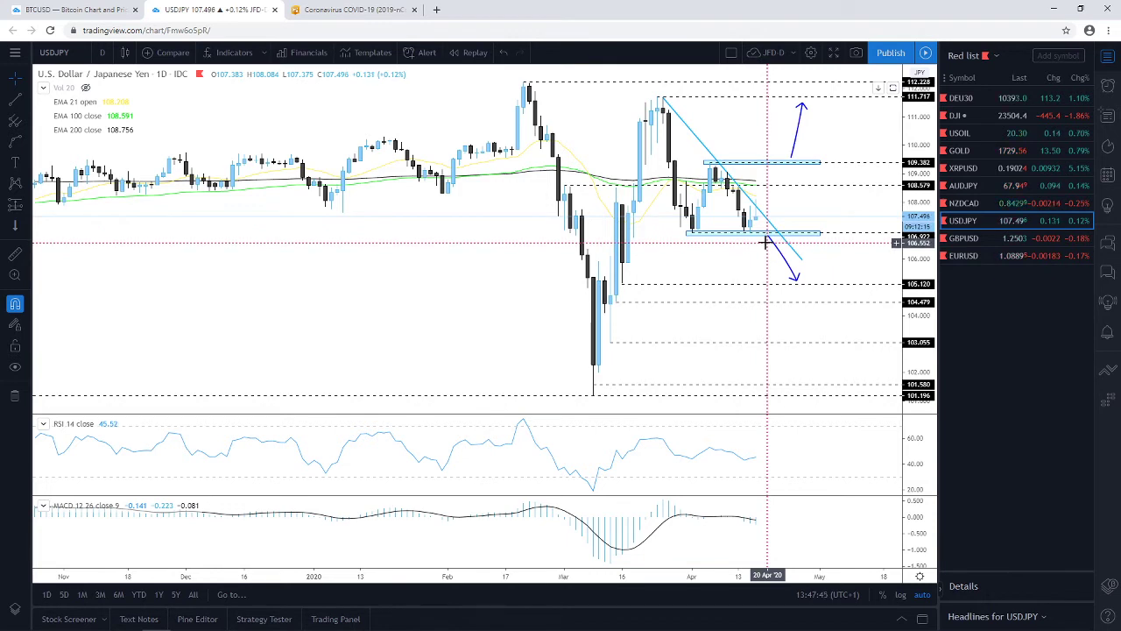
{"action": "left_click", "coordinate": [771, 237]}
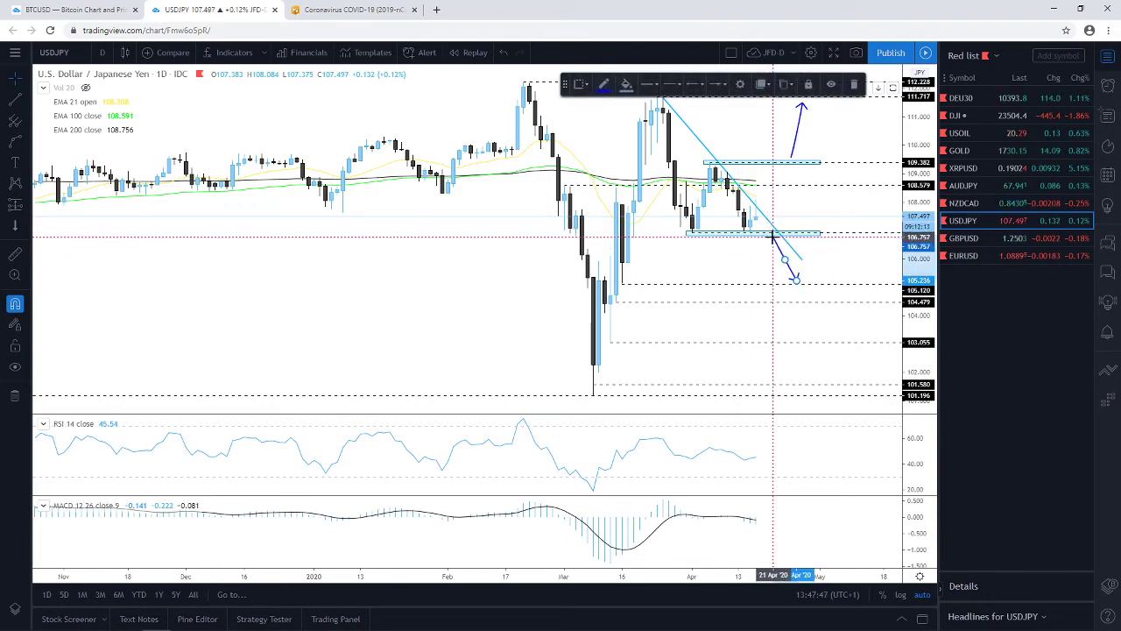
{"action": "left_click", "coordinate": [741, 263]}
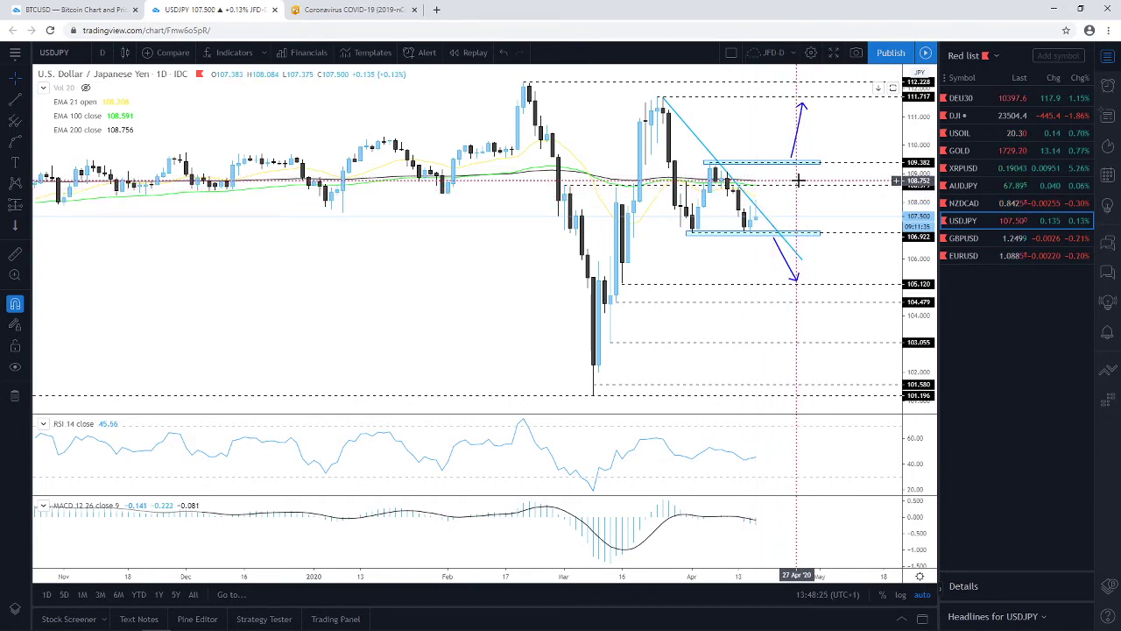
{"action": "left_click", "coordinate": [794, 144]}
{"action": "left_click", "coordinate": [788, 165]}
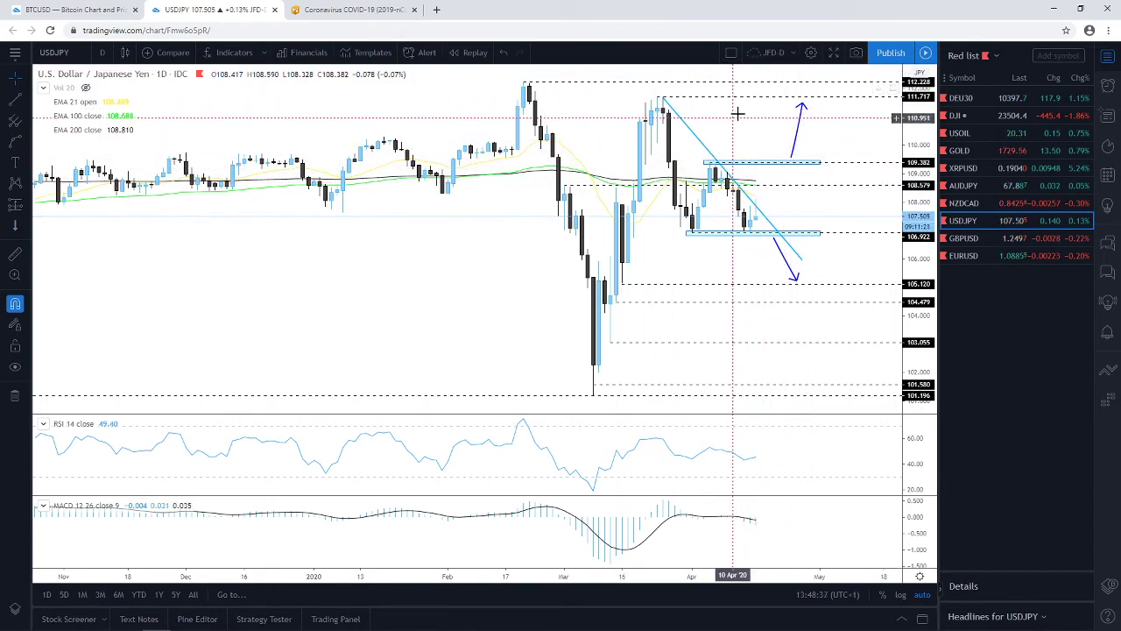
Step: Open the GBPUSD daily chart and examine the latest price action around the 1.2485 zone
{"action": "left_click", "coordinate": [966, 244]}
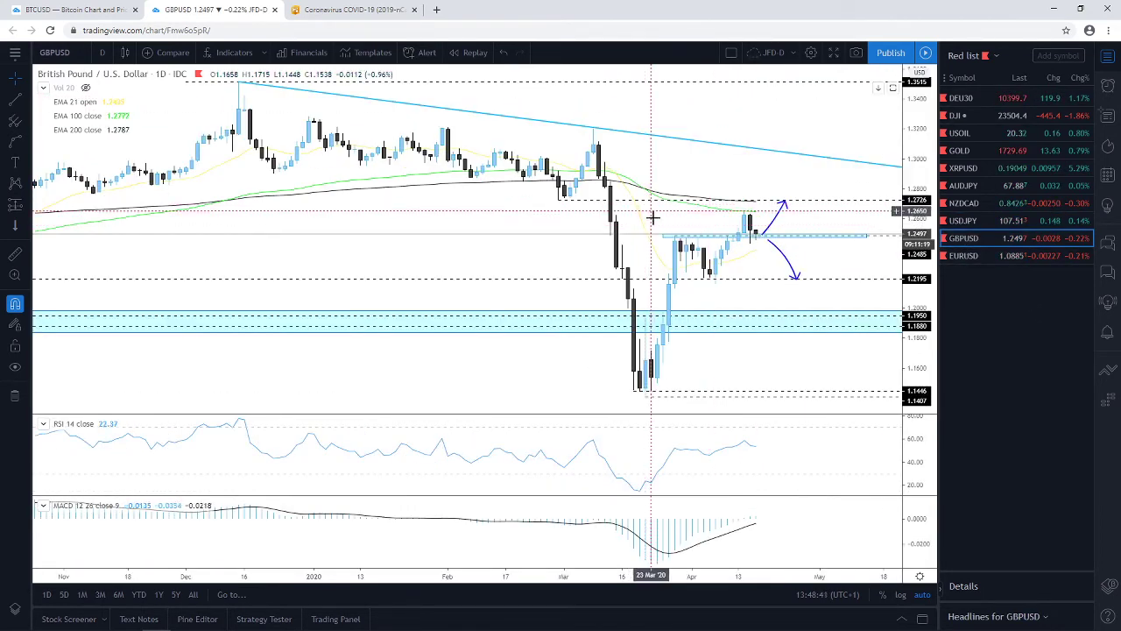
{"action": "left_click", "coordinate": [743, 236]}
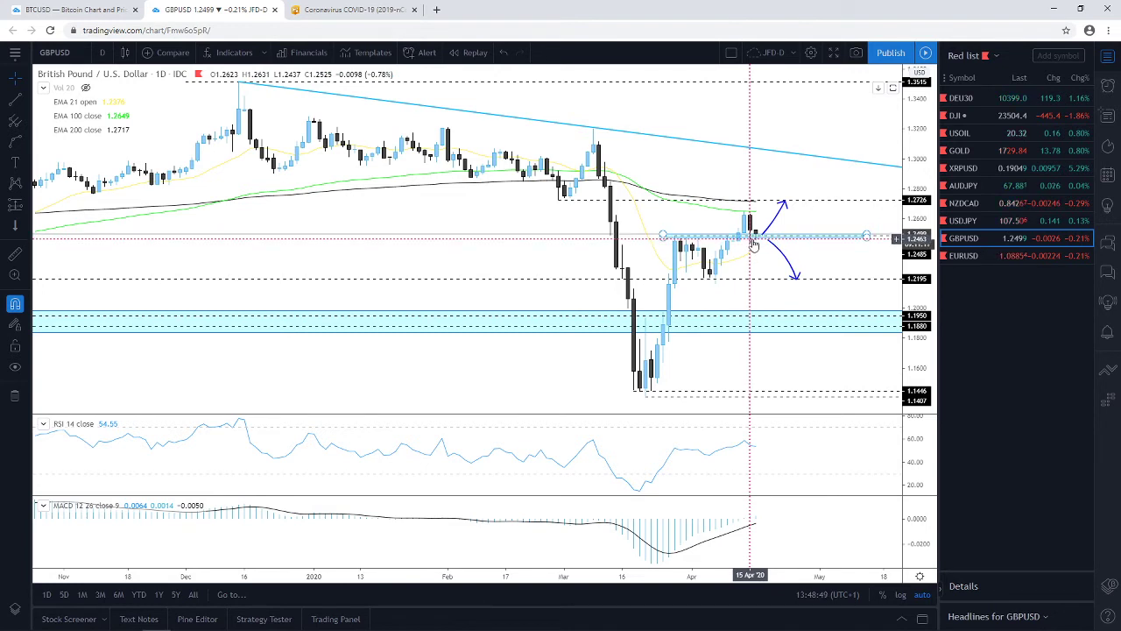
Step: Shift the upward scenario arrow to a slightly later date, running from 21 Apr at 1.2500 to 1.2727
{"action": "left_click", "coordinate": [774, 261]}
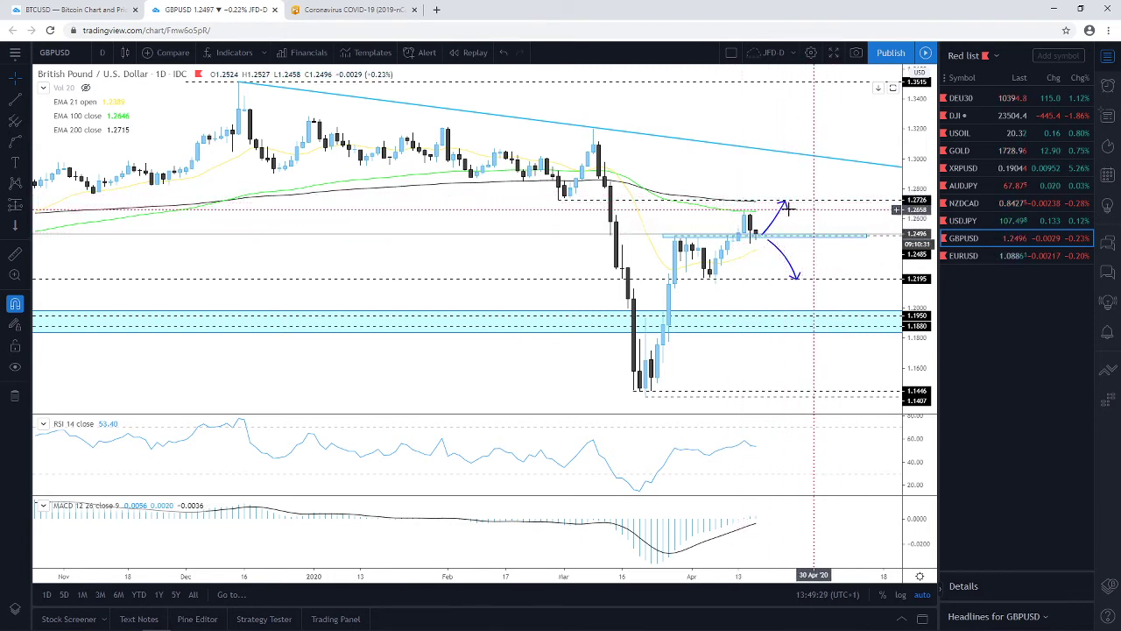
{"action": "left_click_drag", "start_coordinate": [780, 215], "coordinate": [792, 211]}
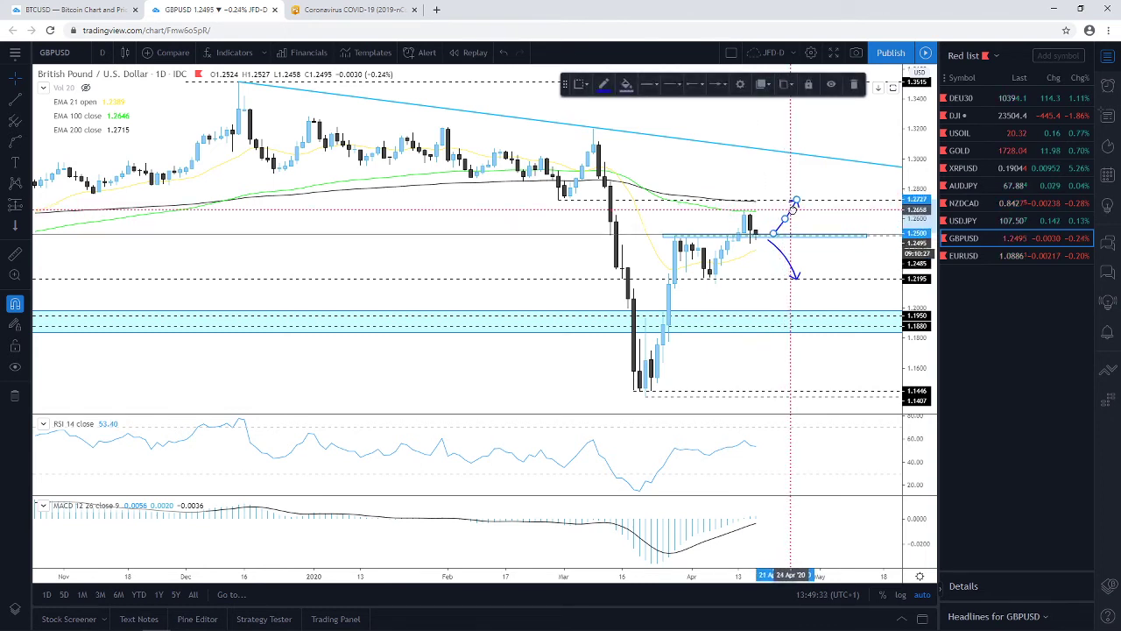
{"action": "left_click", "coordinate": [815, 210]}
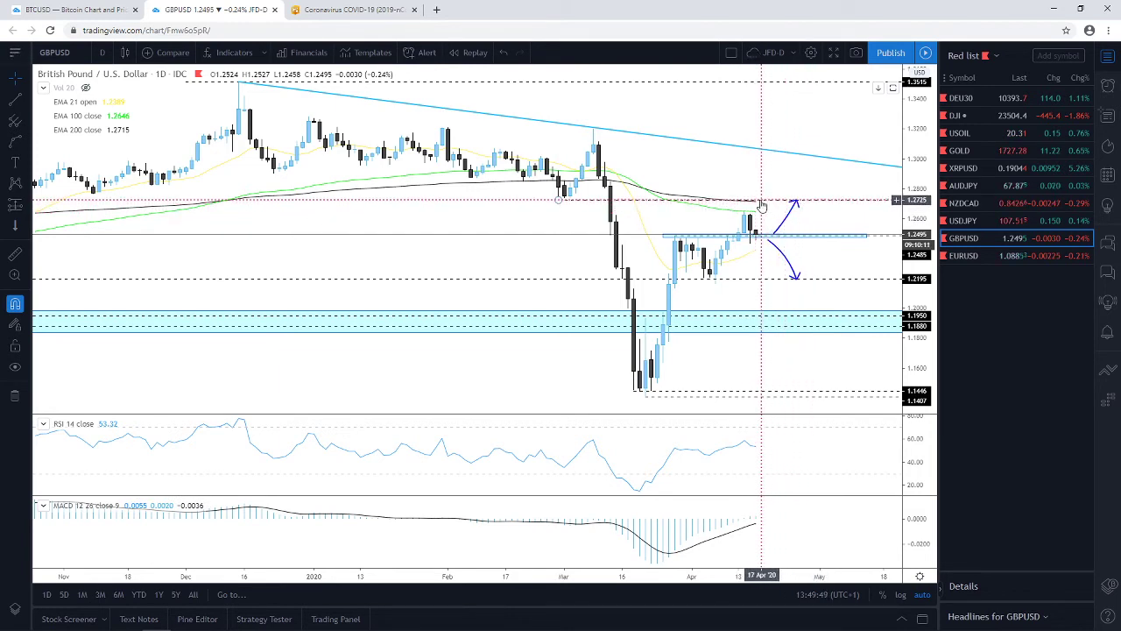
Step: Open the EURUSD chart from the watchlist and switch its timeframe to 4 hours
{"action": "left_click", "coordinate": [979, 255]}
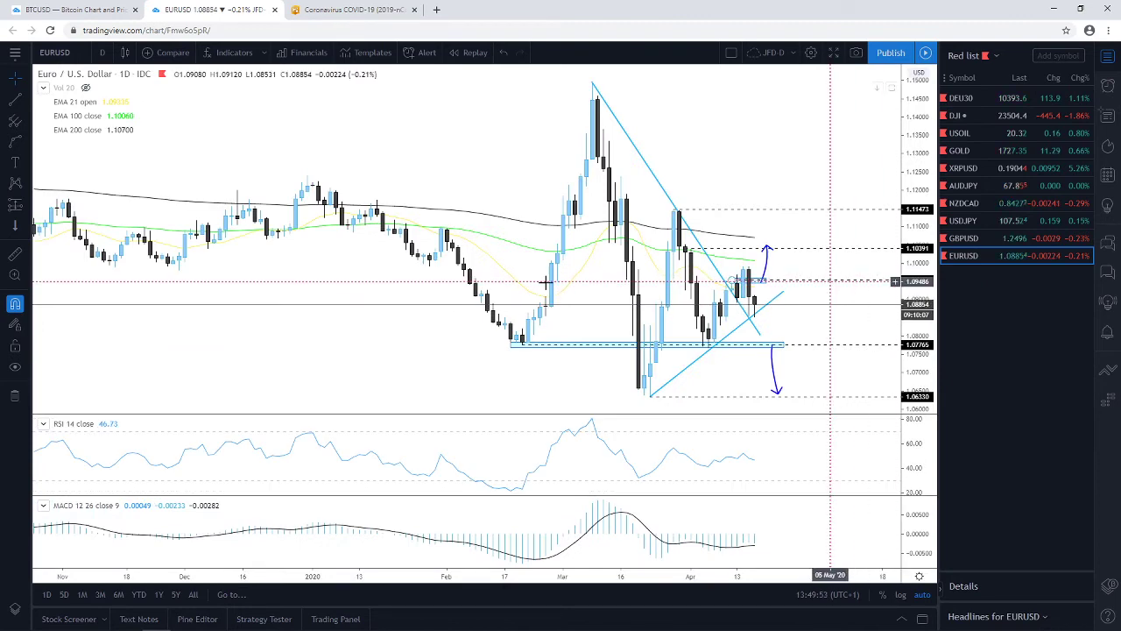
{"action": "left_click", "coordinate": [96, 56]}
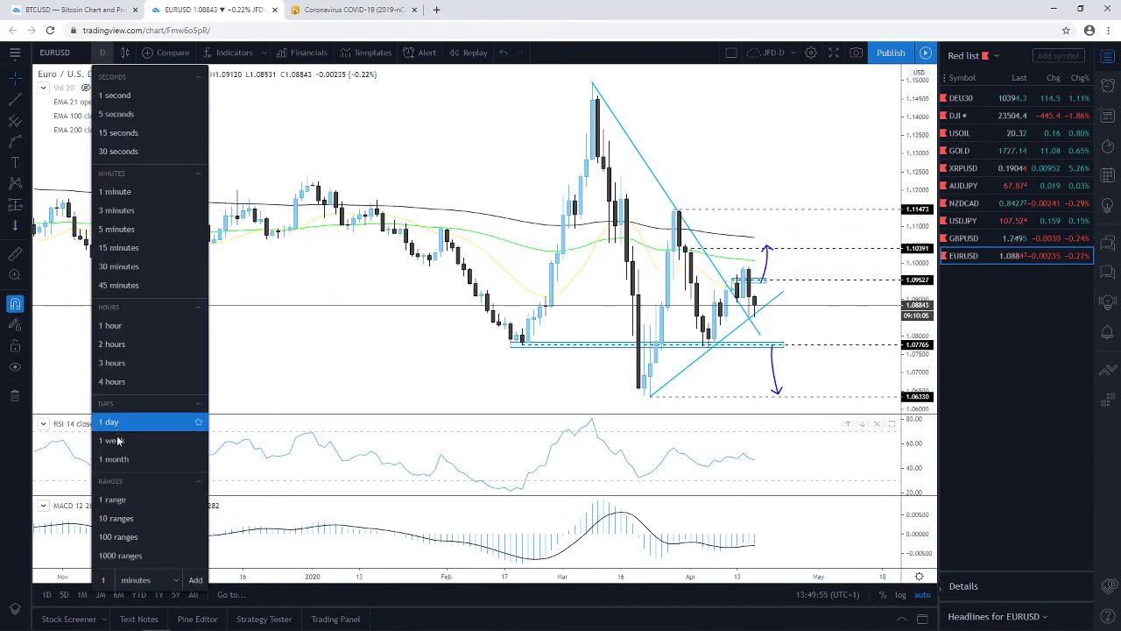
{"action": "left_click", "coordinate": [123, 392]}
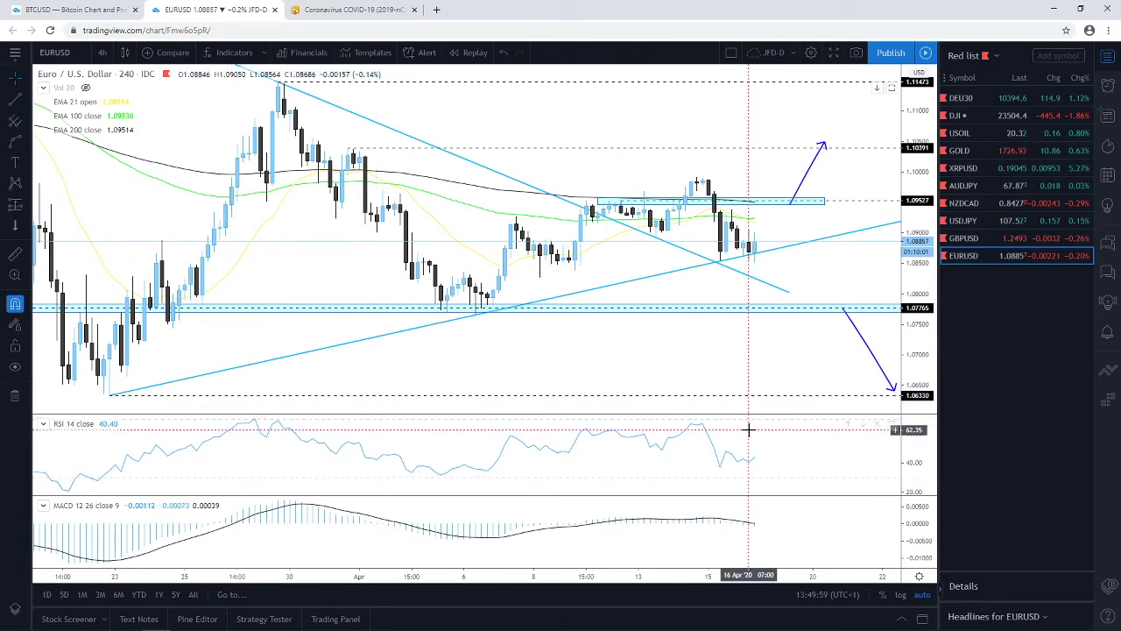
Step: Shift the downward scenario arrow slightly earlier, starting on 20 Apr 2020 just under the 1.07765 zone and ending at 1.06332
{"action": "scroll", "coordinate": [744, 258], "scroll_direction": "down", "scroll_amount": 3}
{"action": "scroll", "coordinate": [726, 274], "scroll_direction": "up", "scroll_amount": 3}
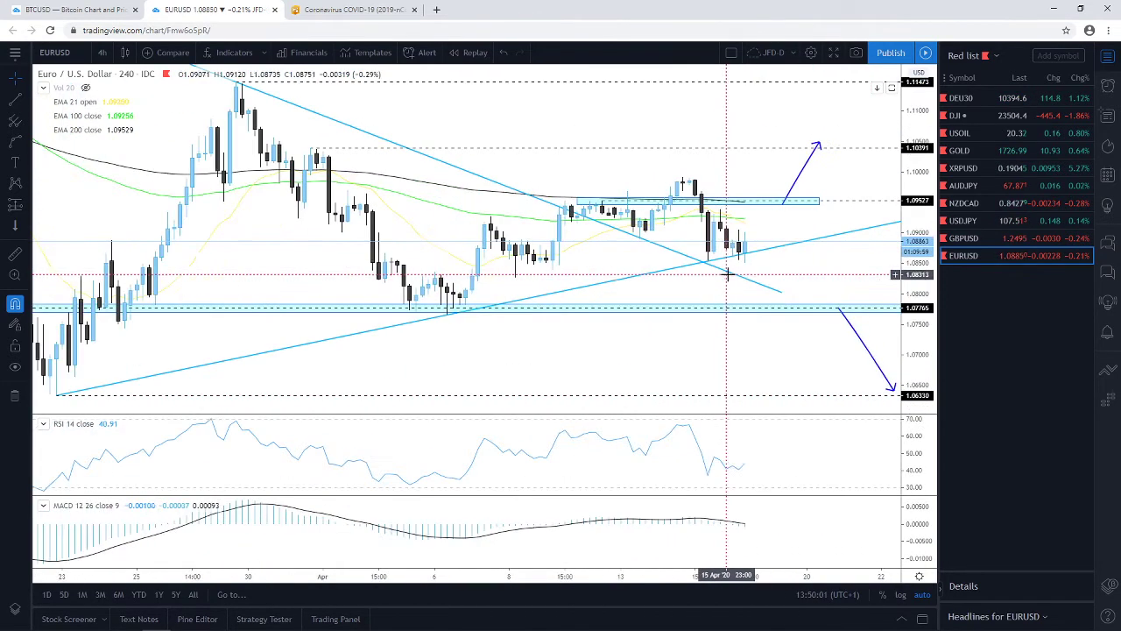
{"action": "scroll", "coordinate": [732, 277], "scroll_direction": "down", "scroll_amount": 3}
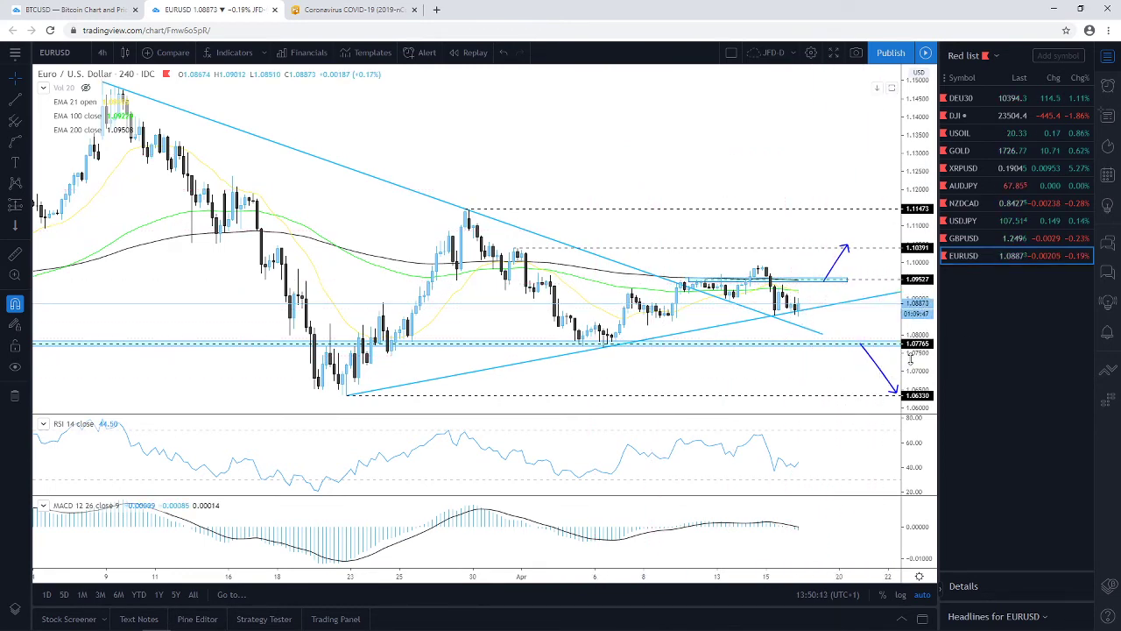
{"action": "left_click_drag", "start_coordinate": [876, 360], "coordinate": [849, 360]}
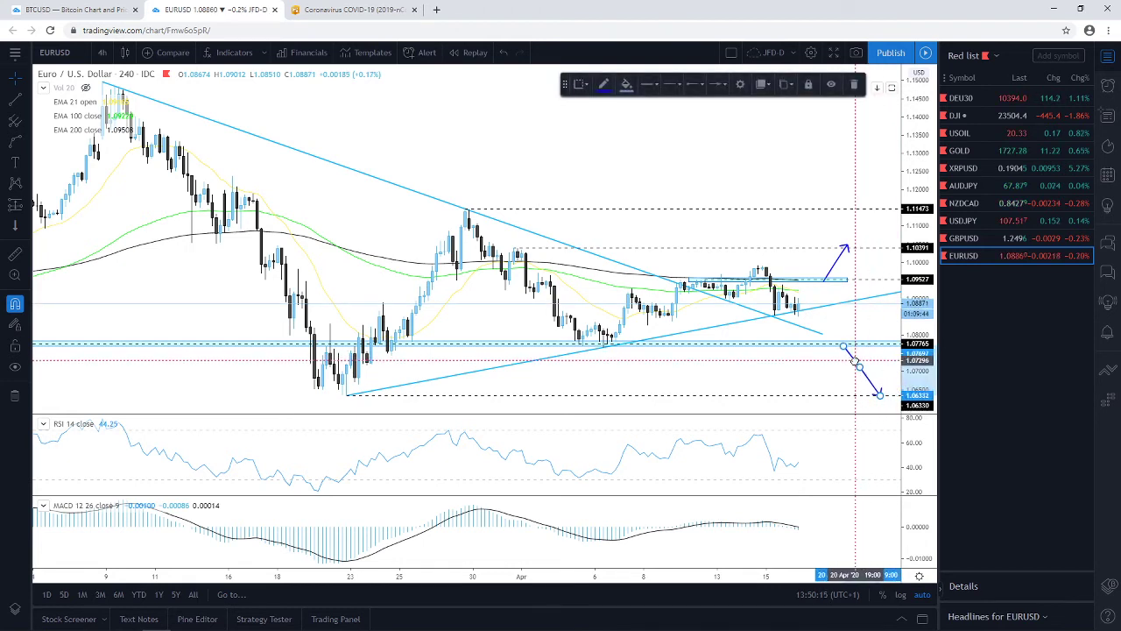
{"action": "left_click", "coordinate": [803, 377]}
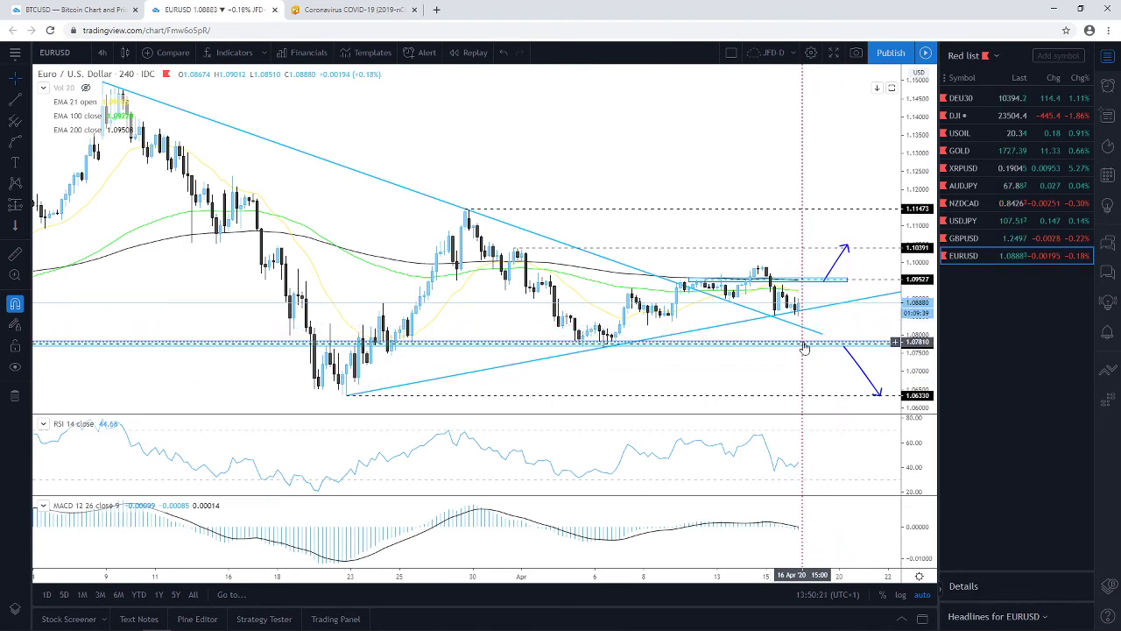
Step: Extend the tip of the upward scenario arrow above the 1.09527 zone up to the 1.11473 level
{"action": "scroll", "coordinate": [802, 349], "scroll_direction": "down", "scroll_amount": 3}
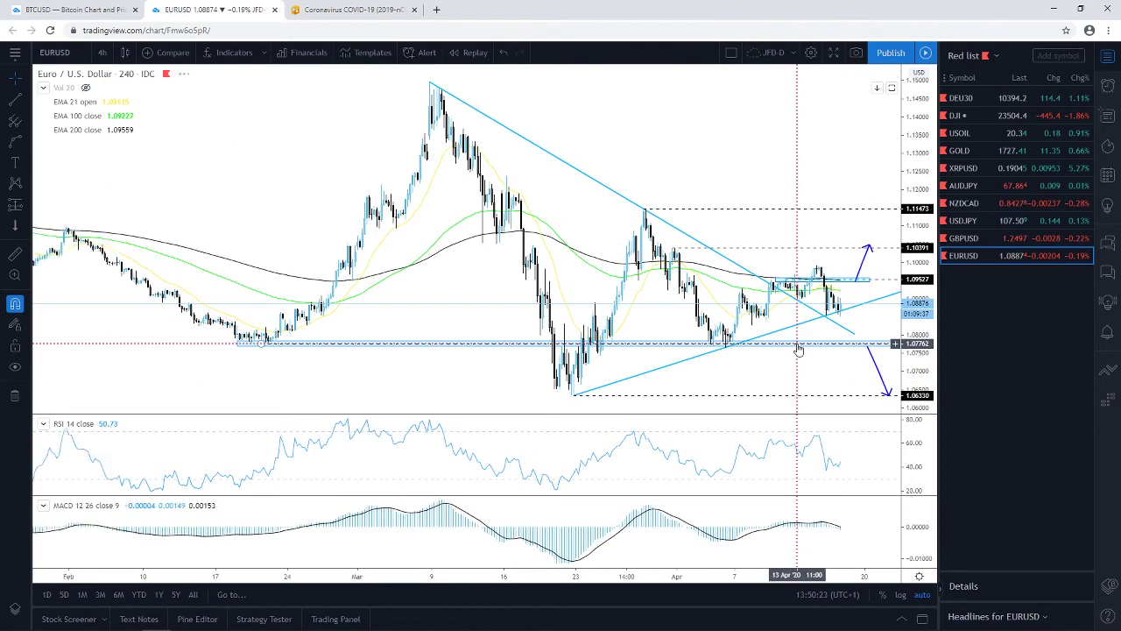
{"action": "scroll", "coordinate": [799, 349], "scroll_direction": "up", "scroll_amount": 2}
{"action": "left_click_drag", "start_coordinate": [148, 350], "coordinate": [133, 347]}
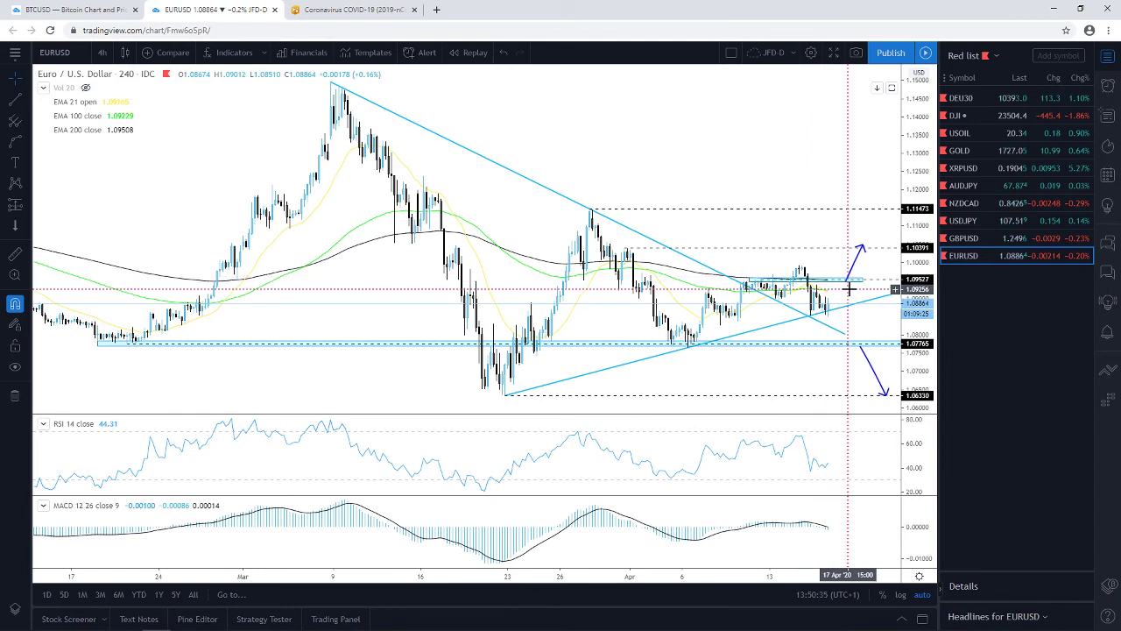
{"action": "left_click_drag", "start_coordinate": [835, 290], "coordinate": [828, 290]}
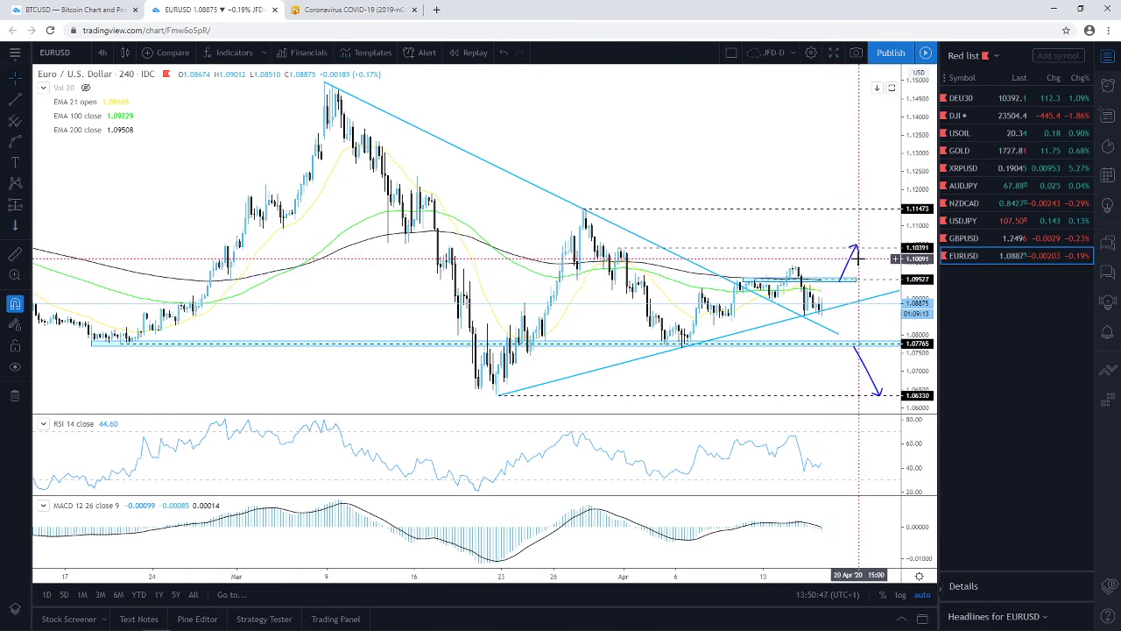
{"action": "left_click_drag", "start_coordinate": [855, 250], "coordinate": [865, 210]}
{"action": "left_click", "coordinate": [838, 213]}
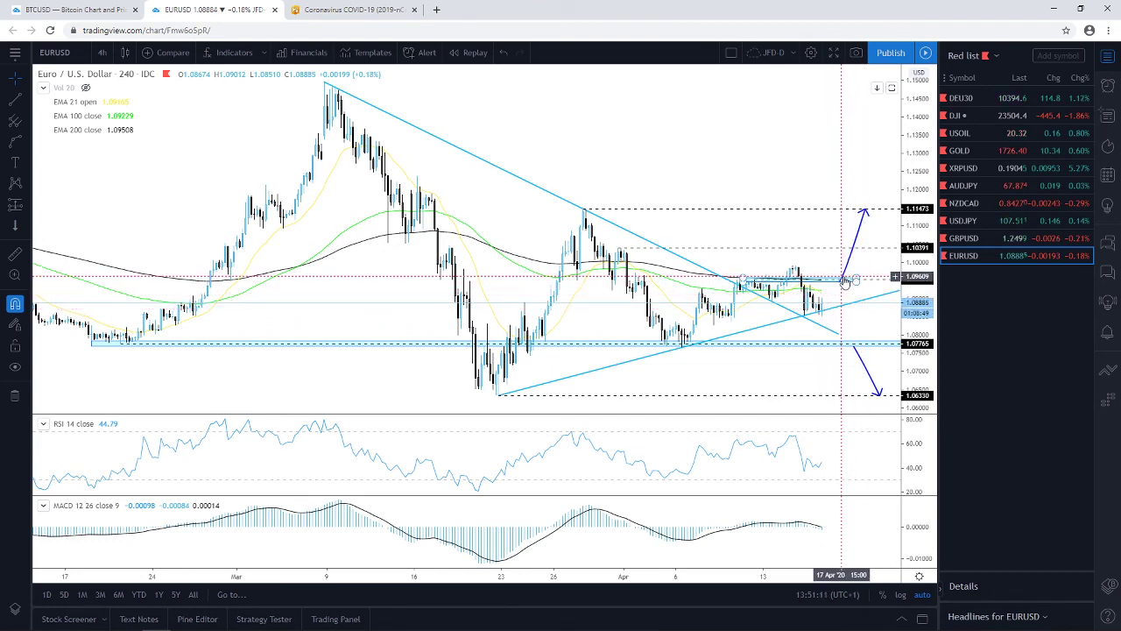
{"action": "left_click_drag", "start_coordinate": [863, 311], "coordinate": [811, 311]}
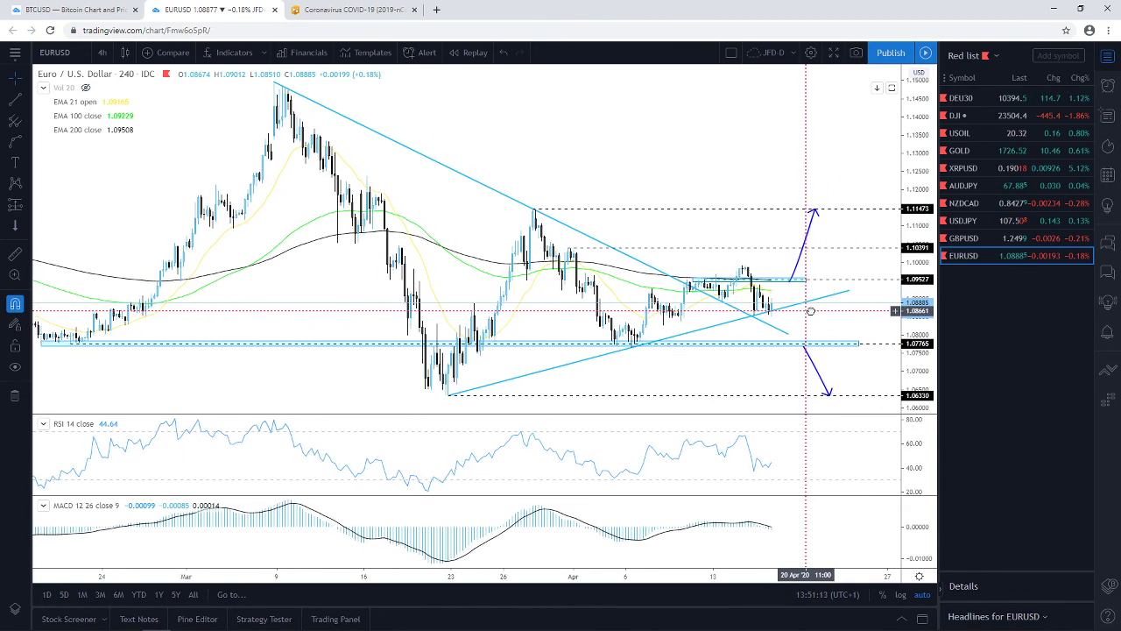